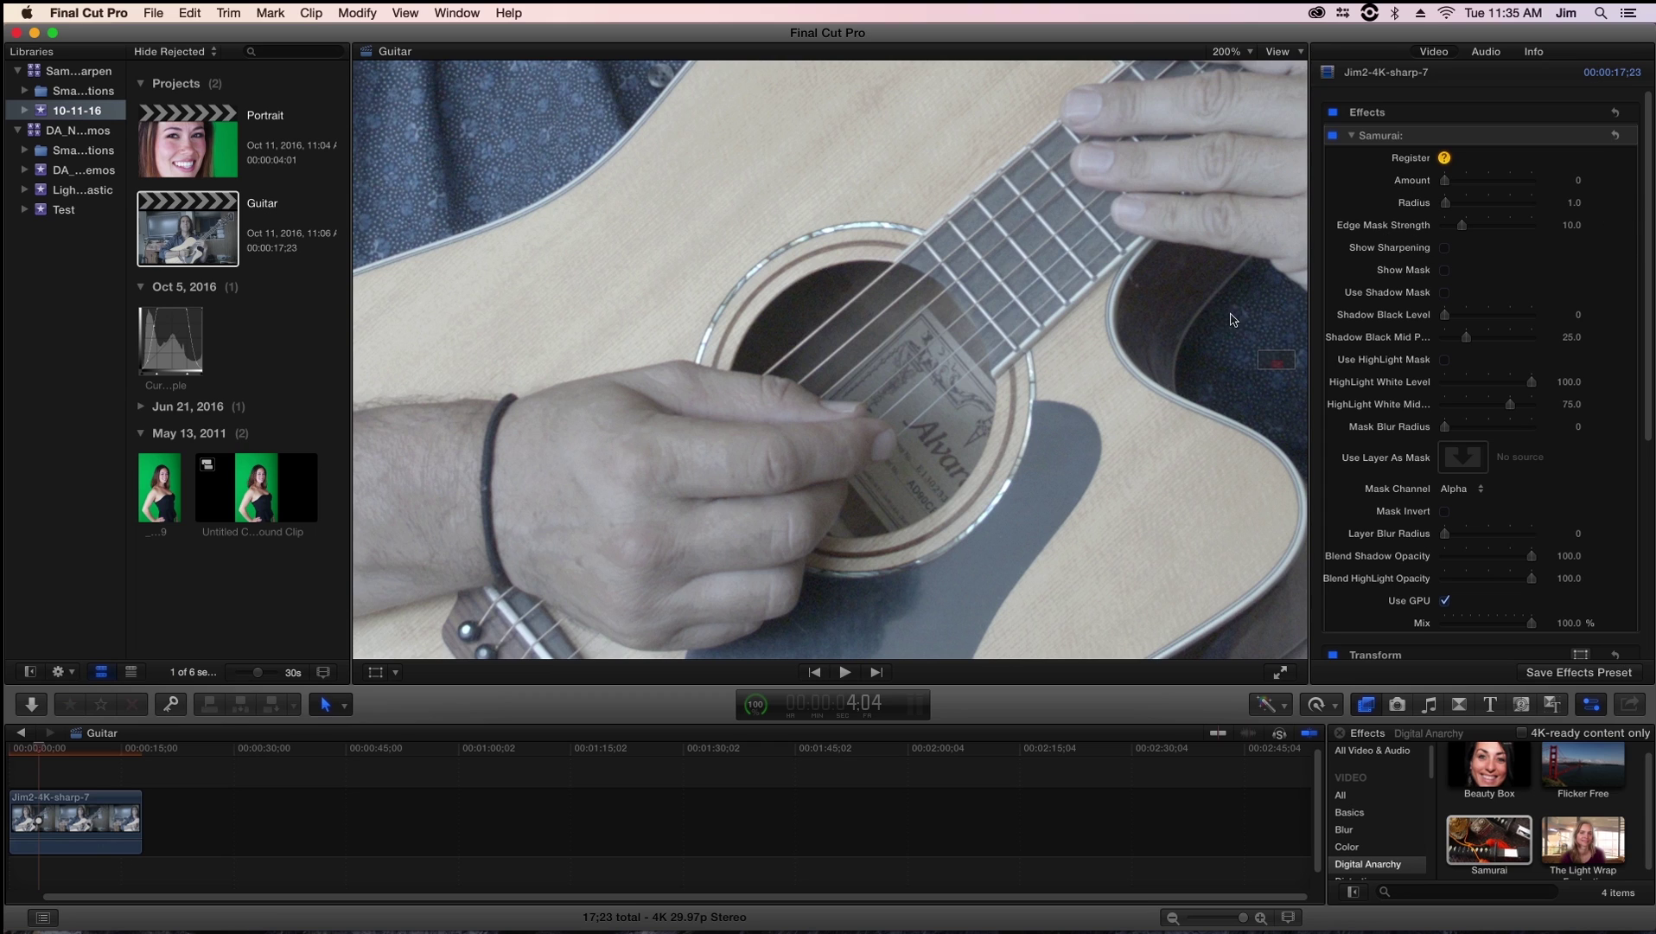
Magnify the viewer to 400% and raise the Samurai Amount on the guitar clip to 95.
left_click(1249, 53)
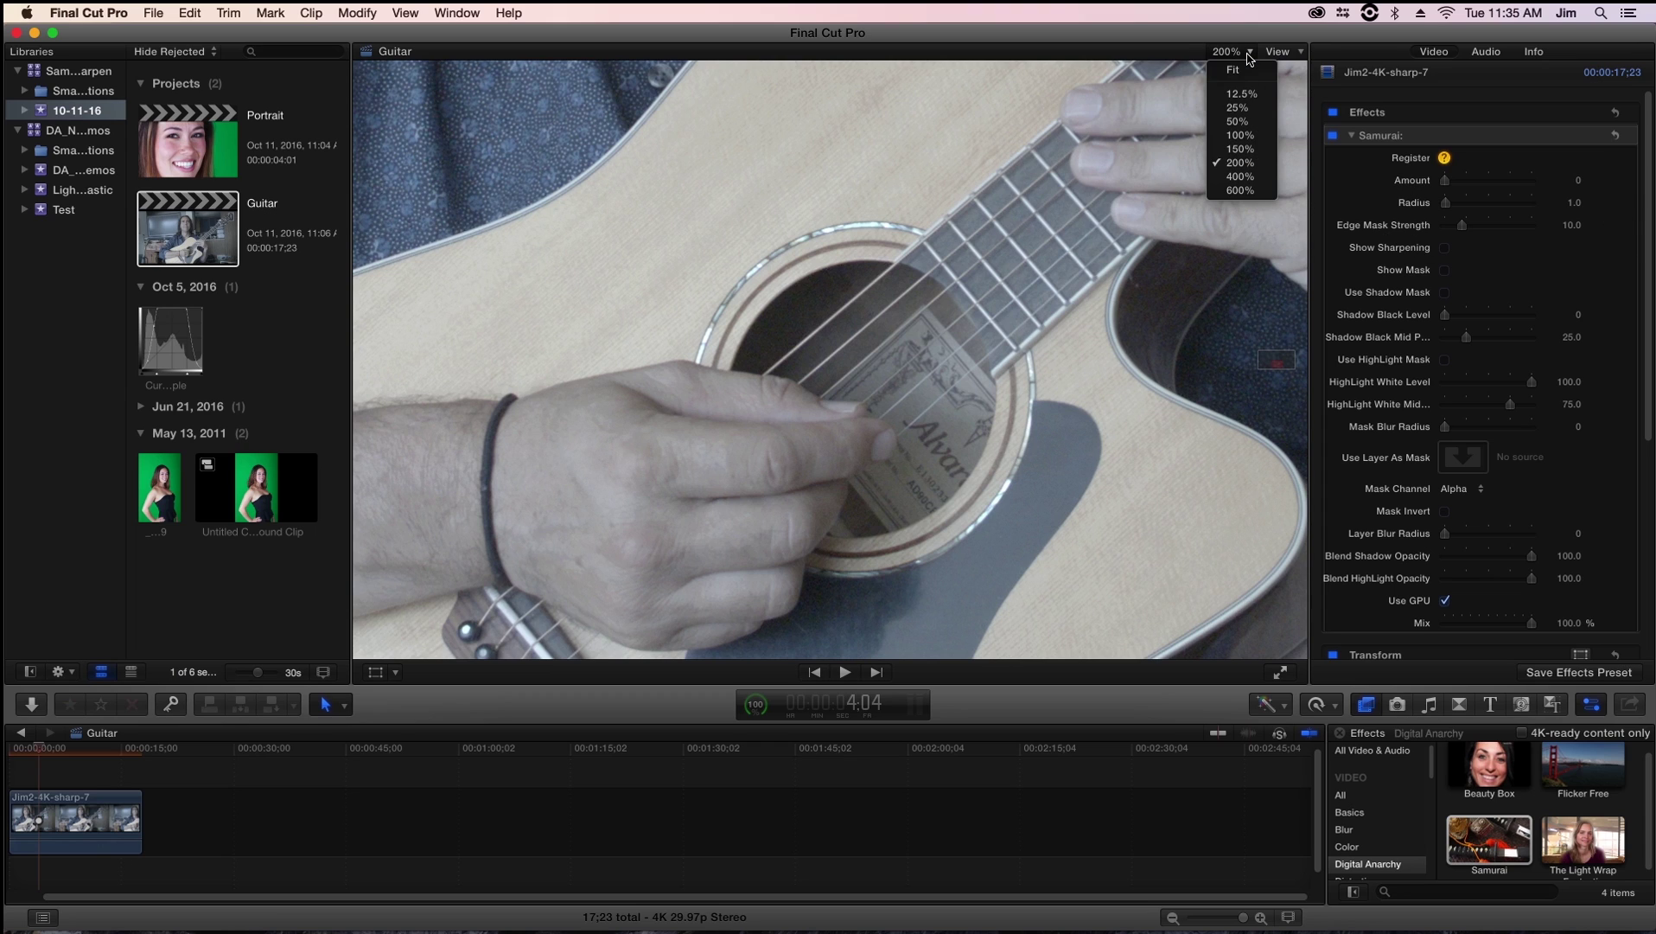
left_click(1245, 177)
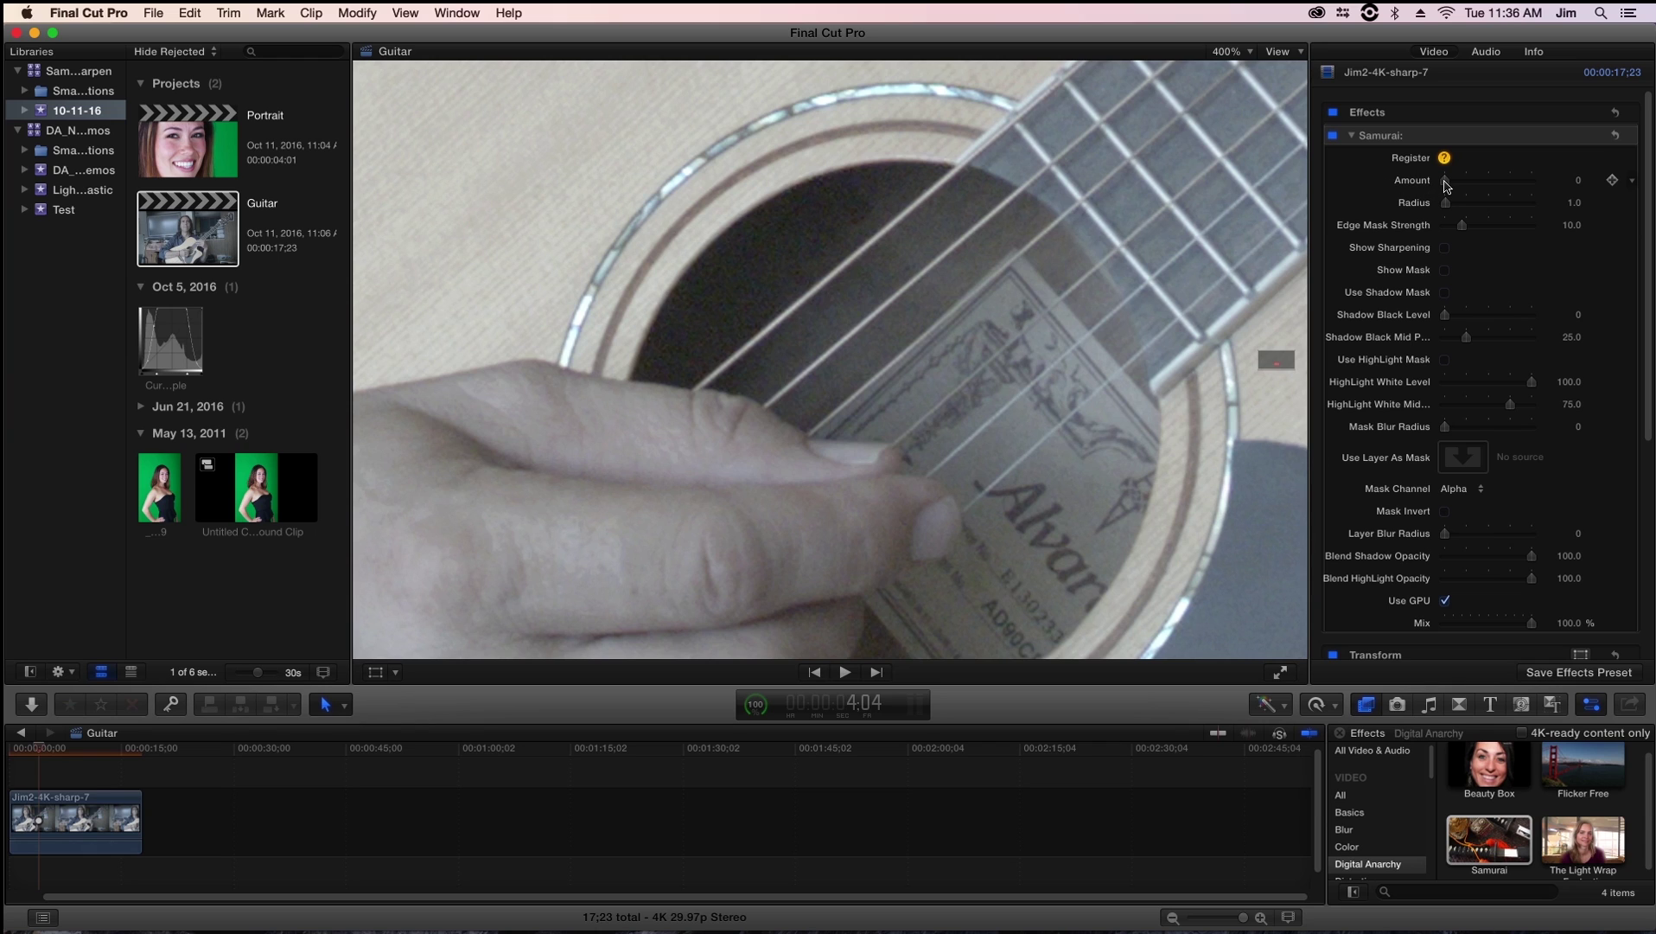
mouse_move(1449, 181)
left_mouse_down()
mouse_move(1486, 184)
mouse_move(1472, 183)
left_mouse_up()
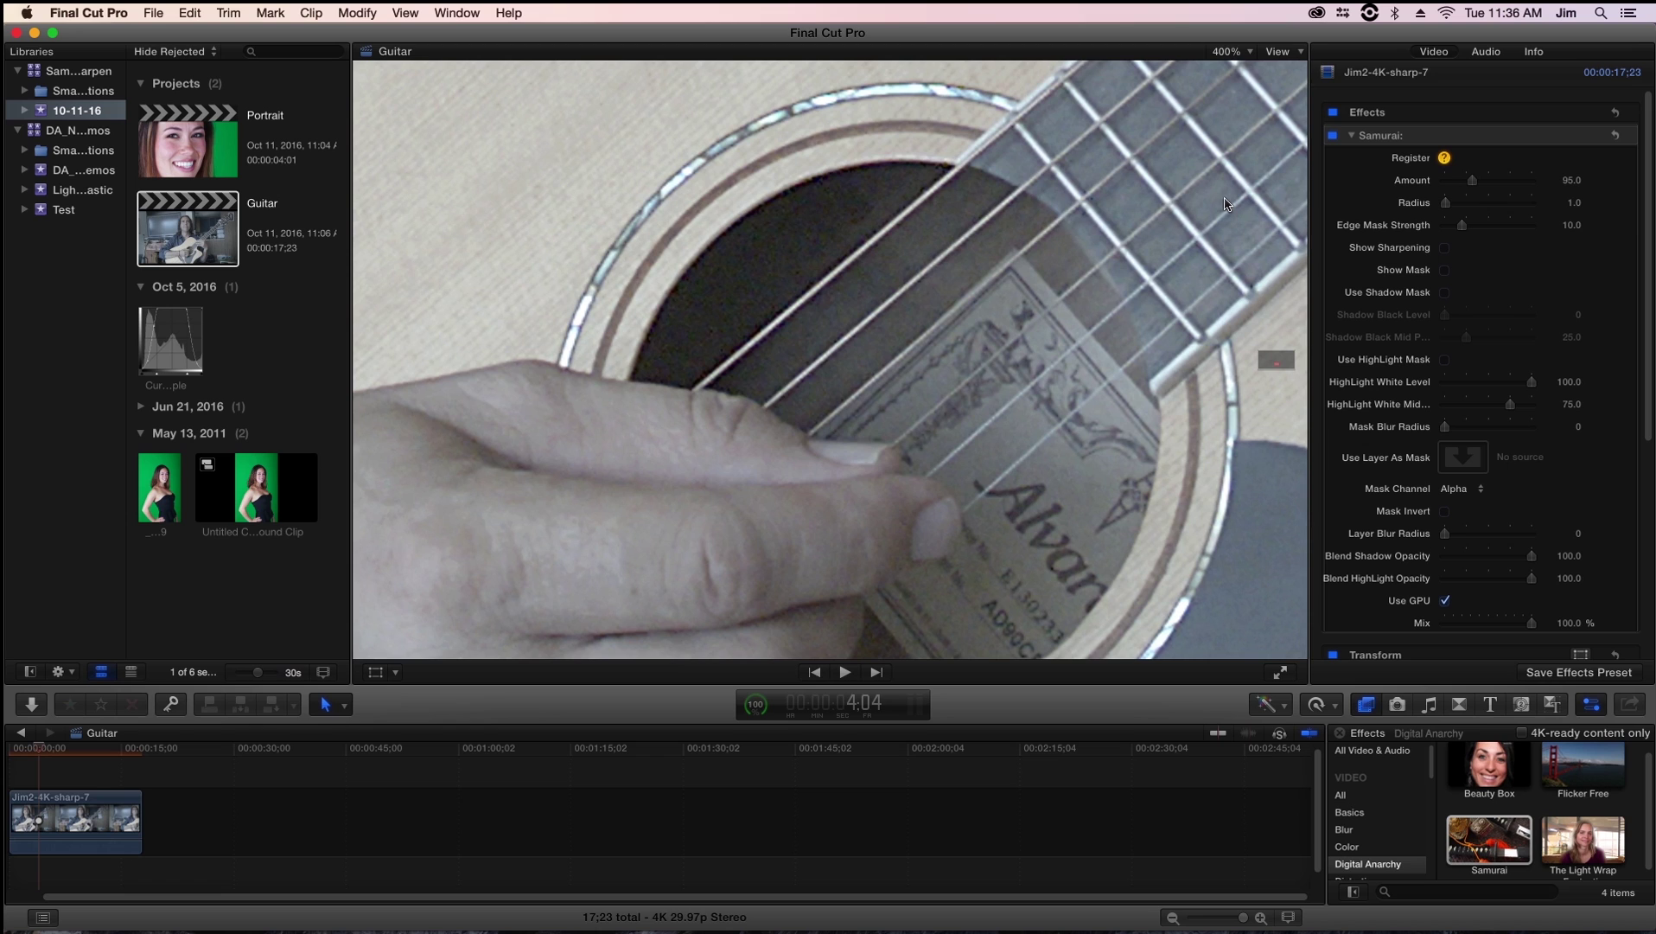
left_click(1333, 136)
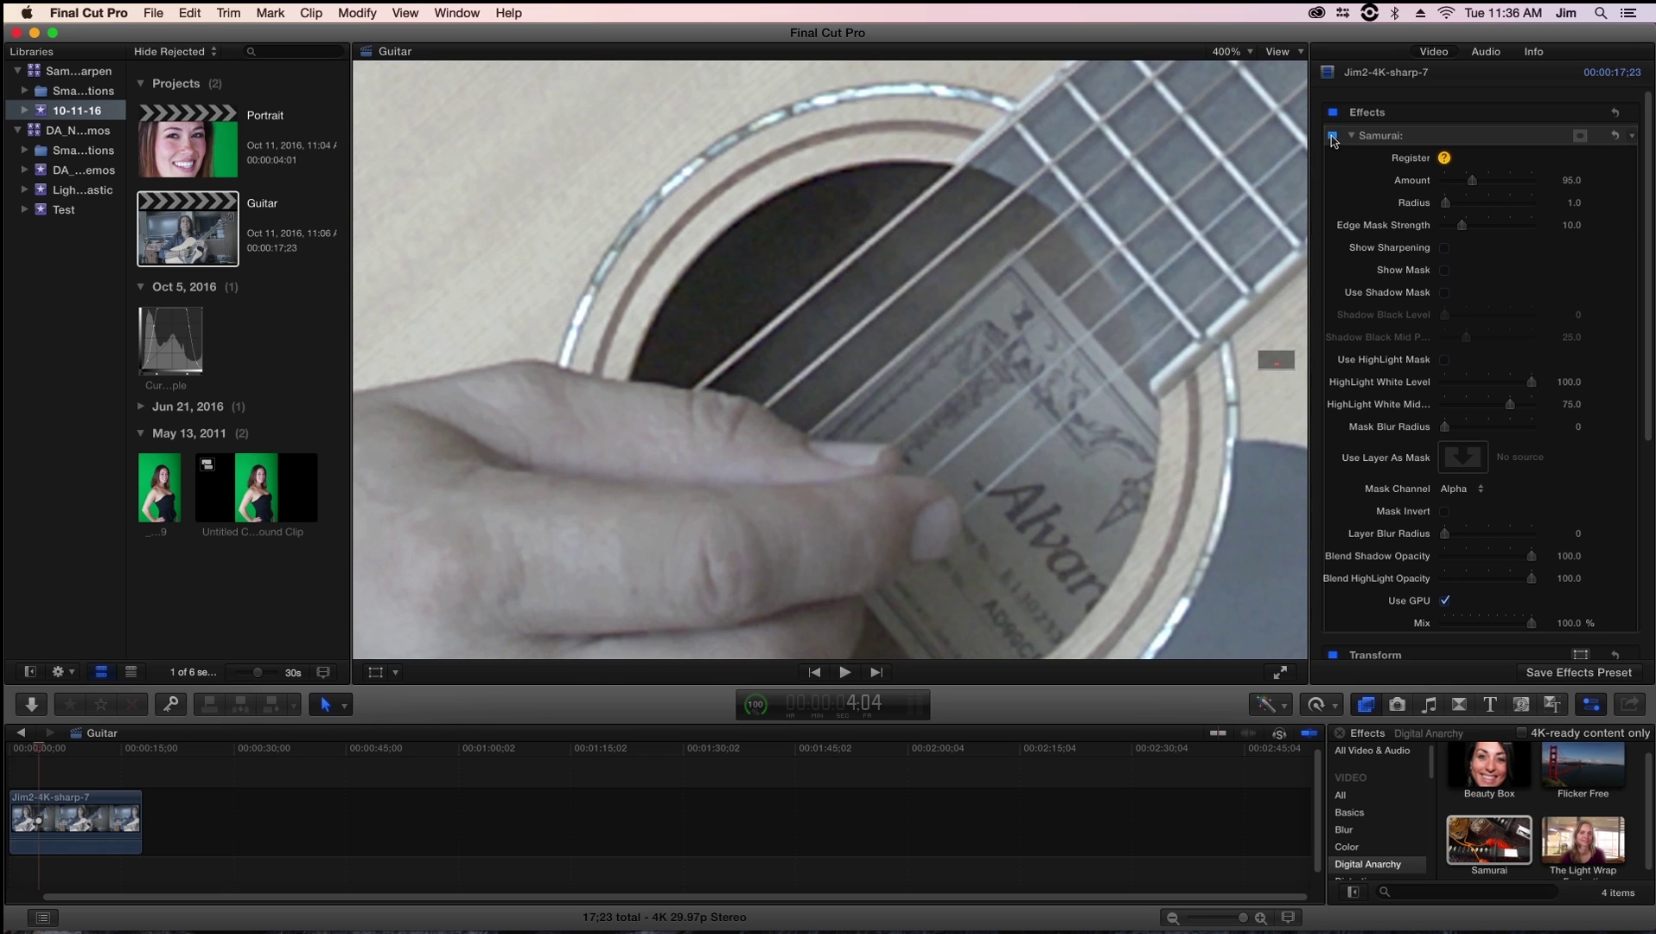
left_click(1332, 136)
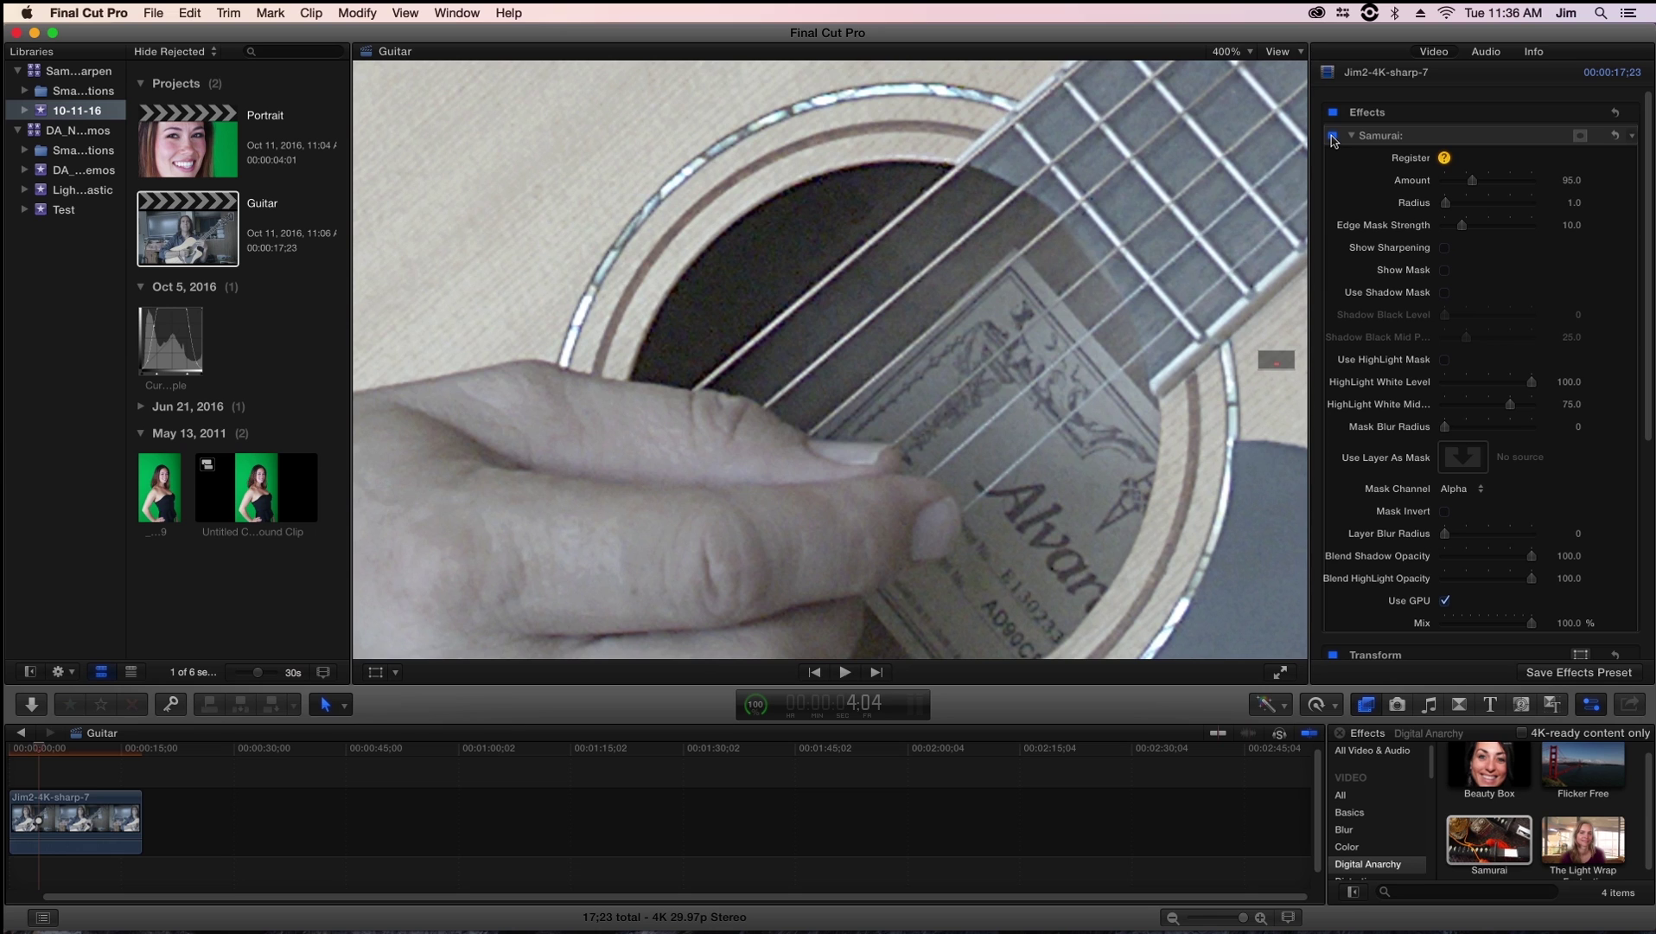
left_click(1332, 136)
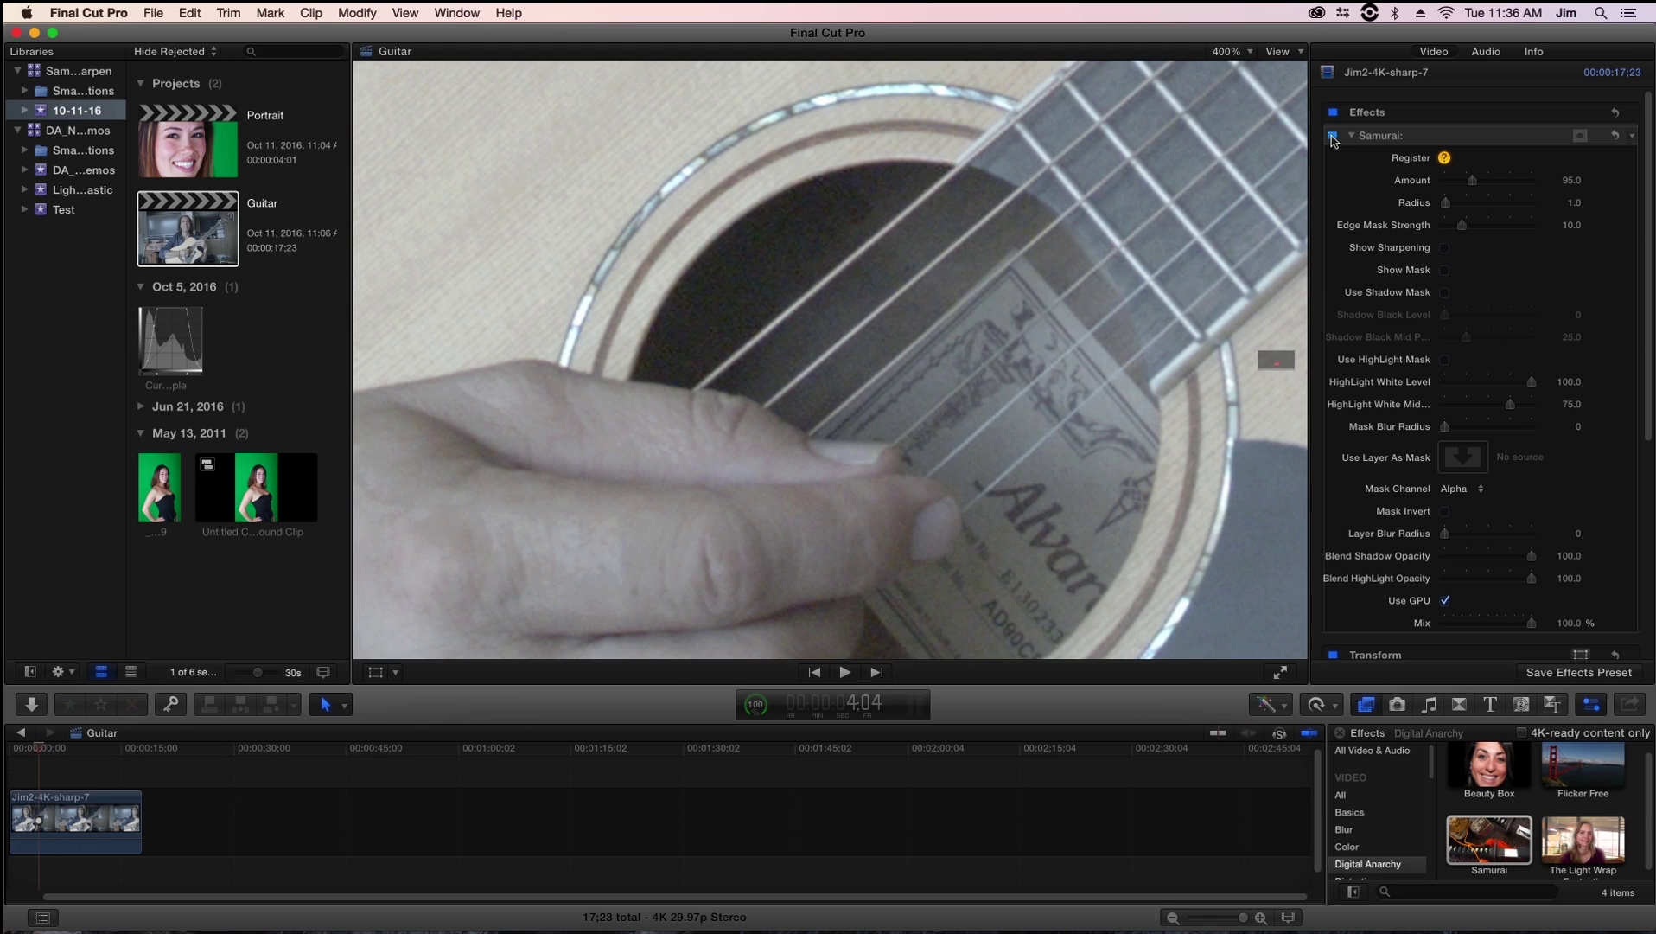
left_click(1332, 135)
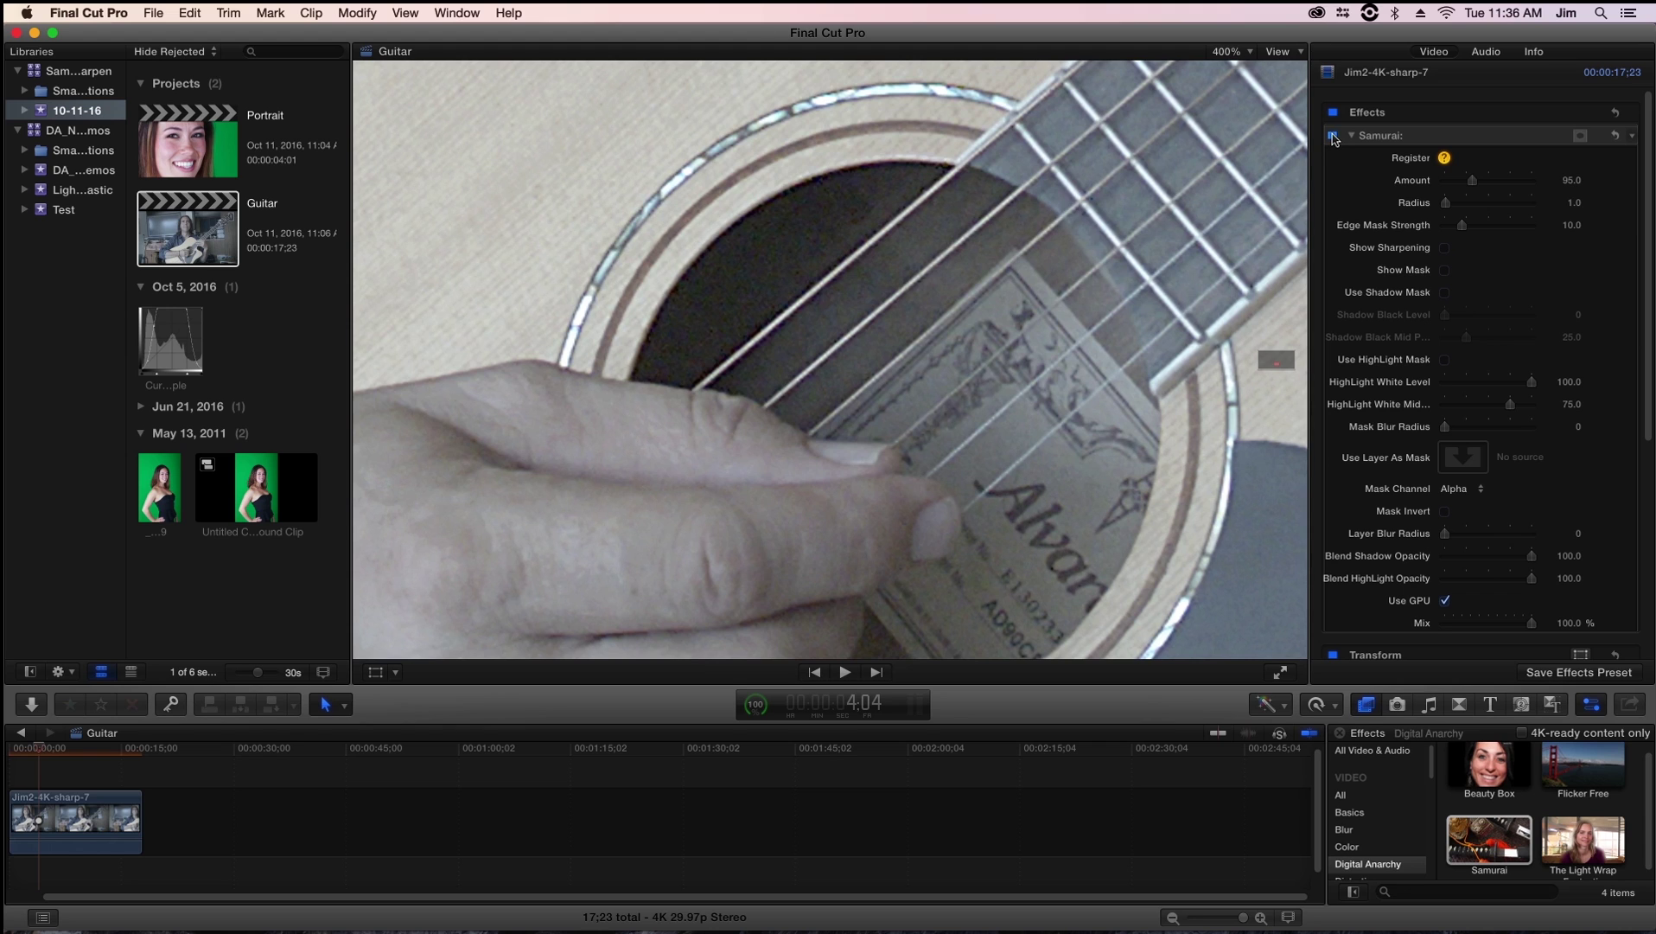
left_click(1332, 136)
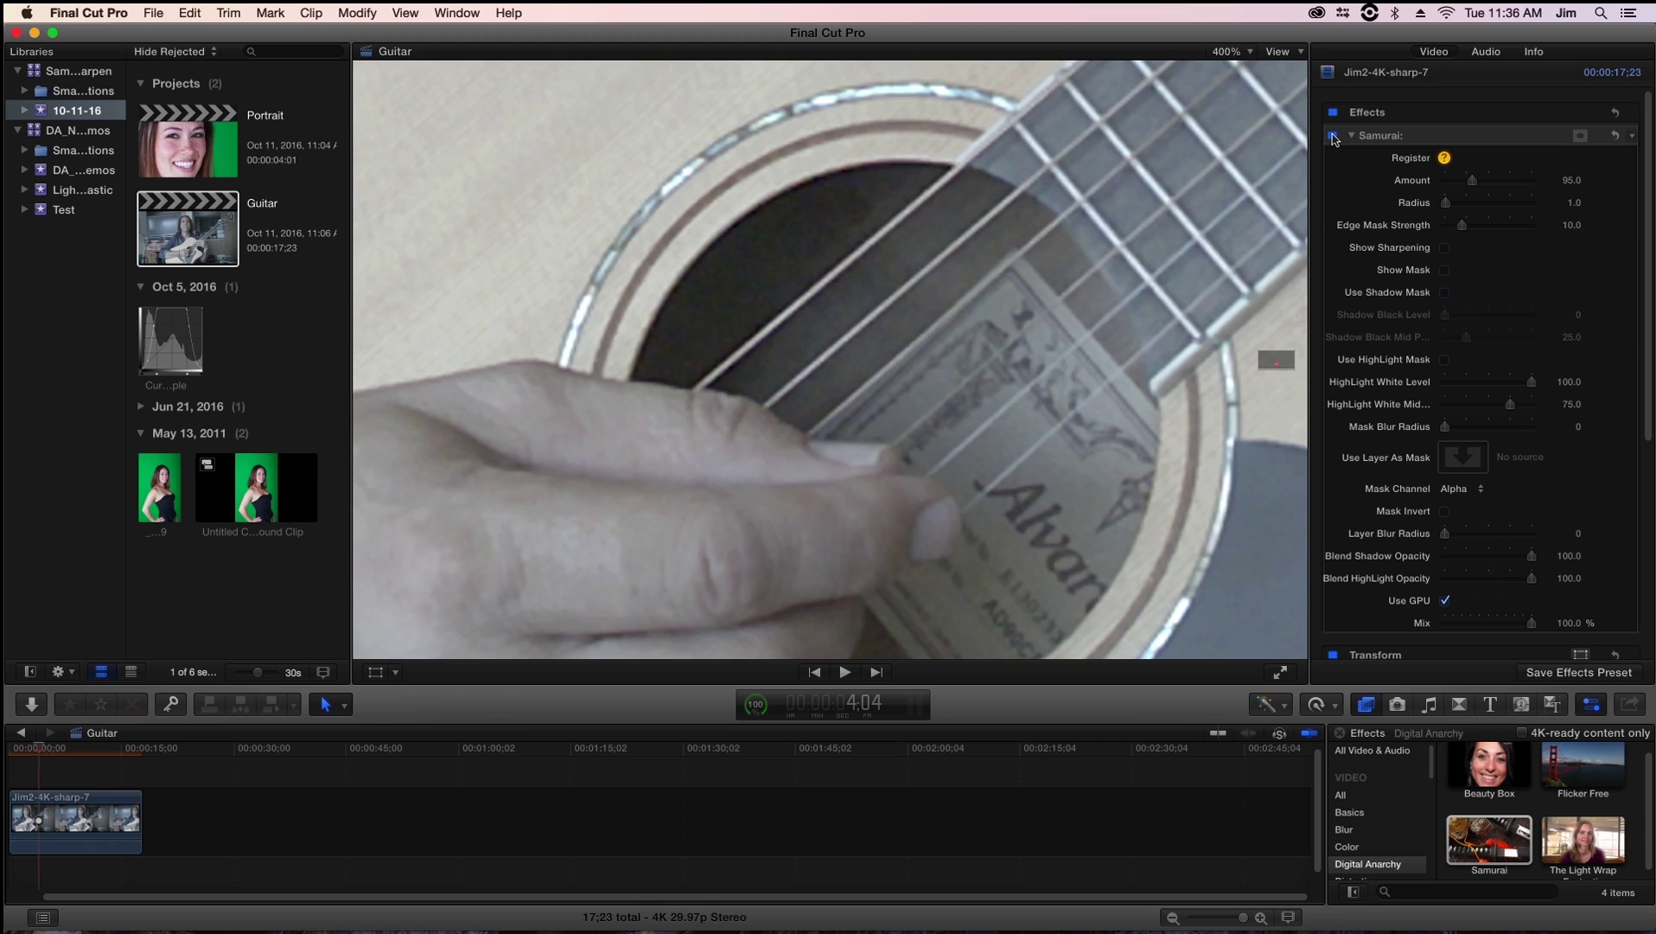
left_click(1332, 136)
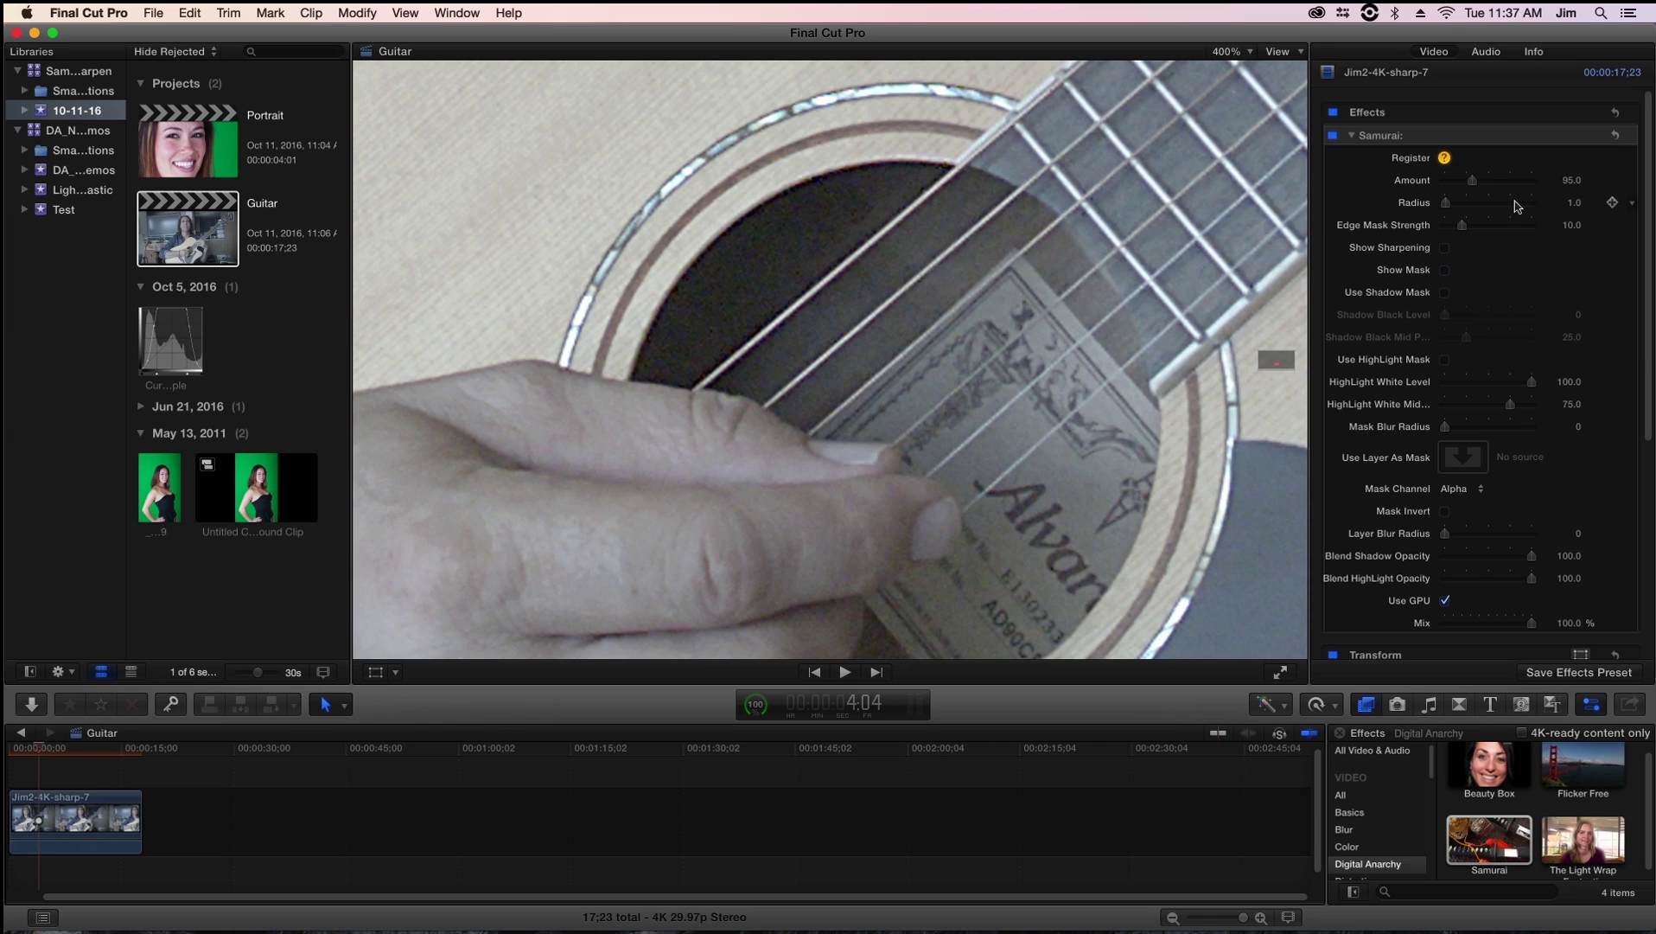
Test larger Samurai Radius values of 5, then 30 and 29, on the guitar clip.
left_click(1573, 204)
type("5")
key("Return")
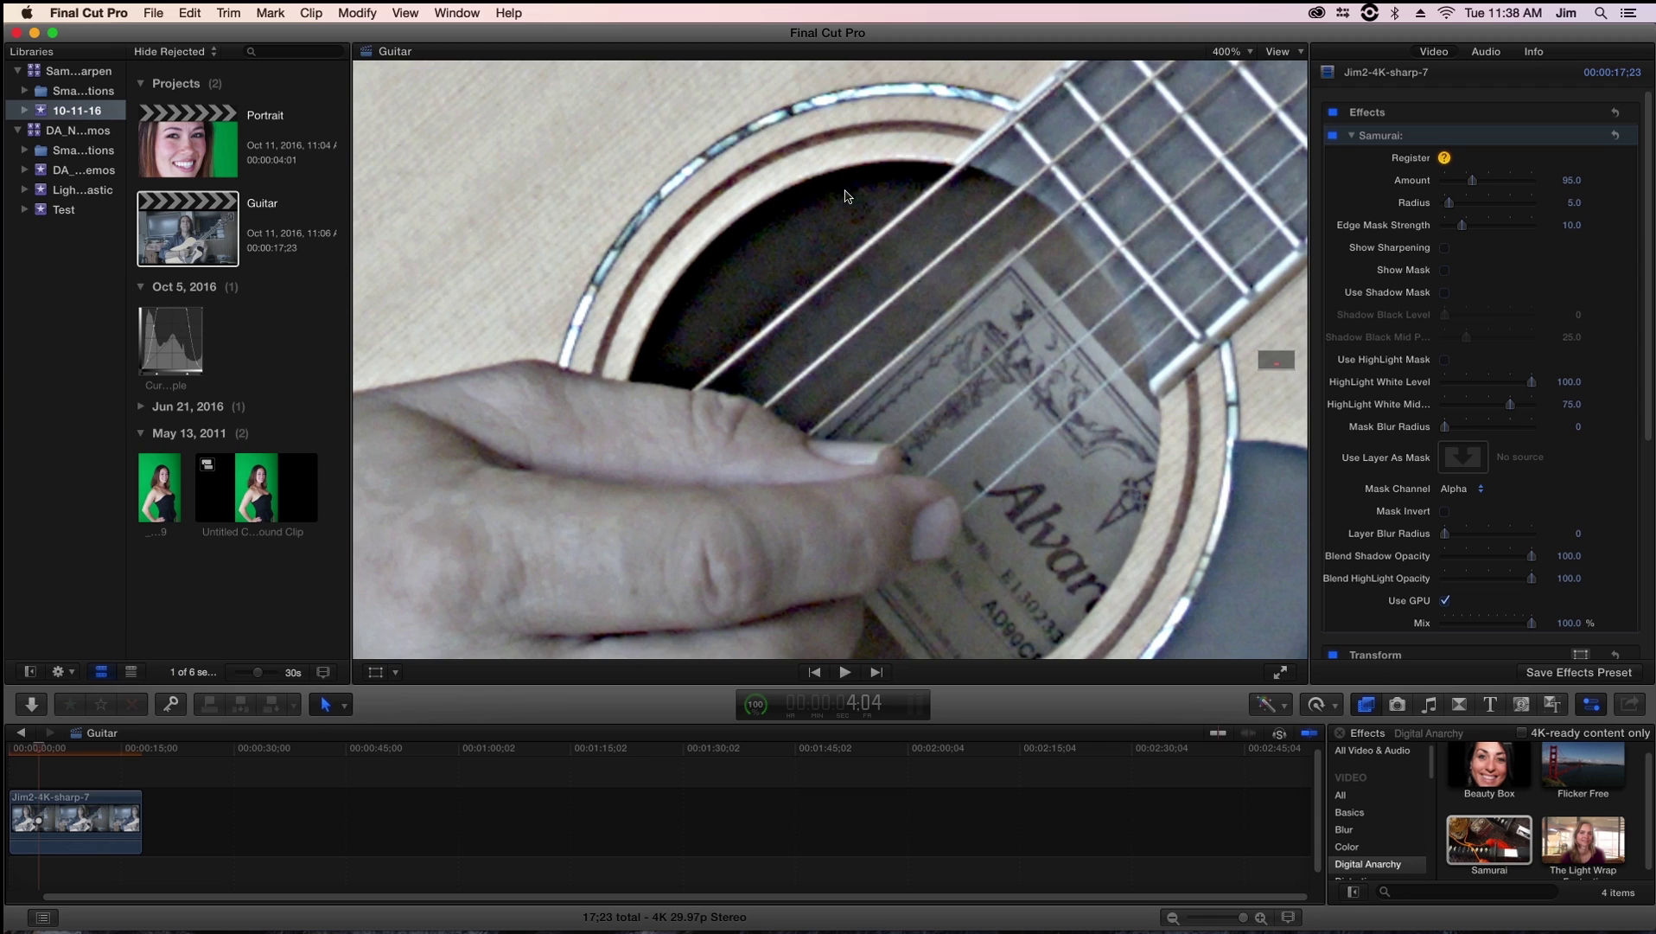
mouse_move(1398, 211)
left_click(1470, 204)
left_click_drag(1472, 206, 1471, 207)
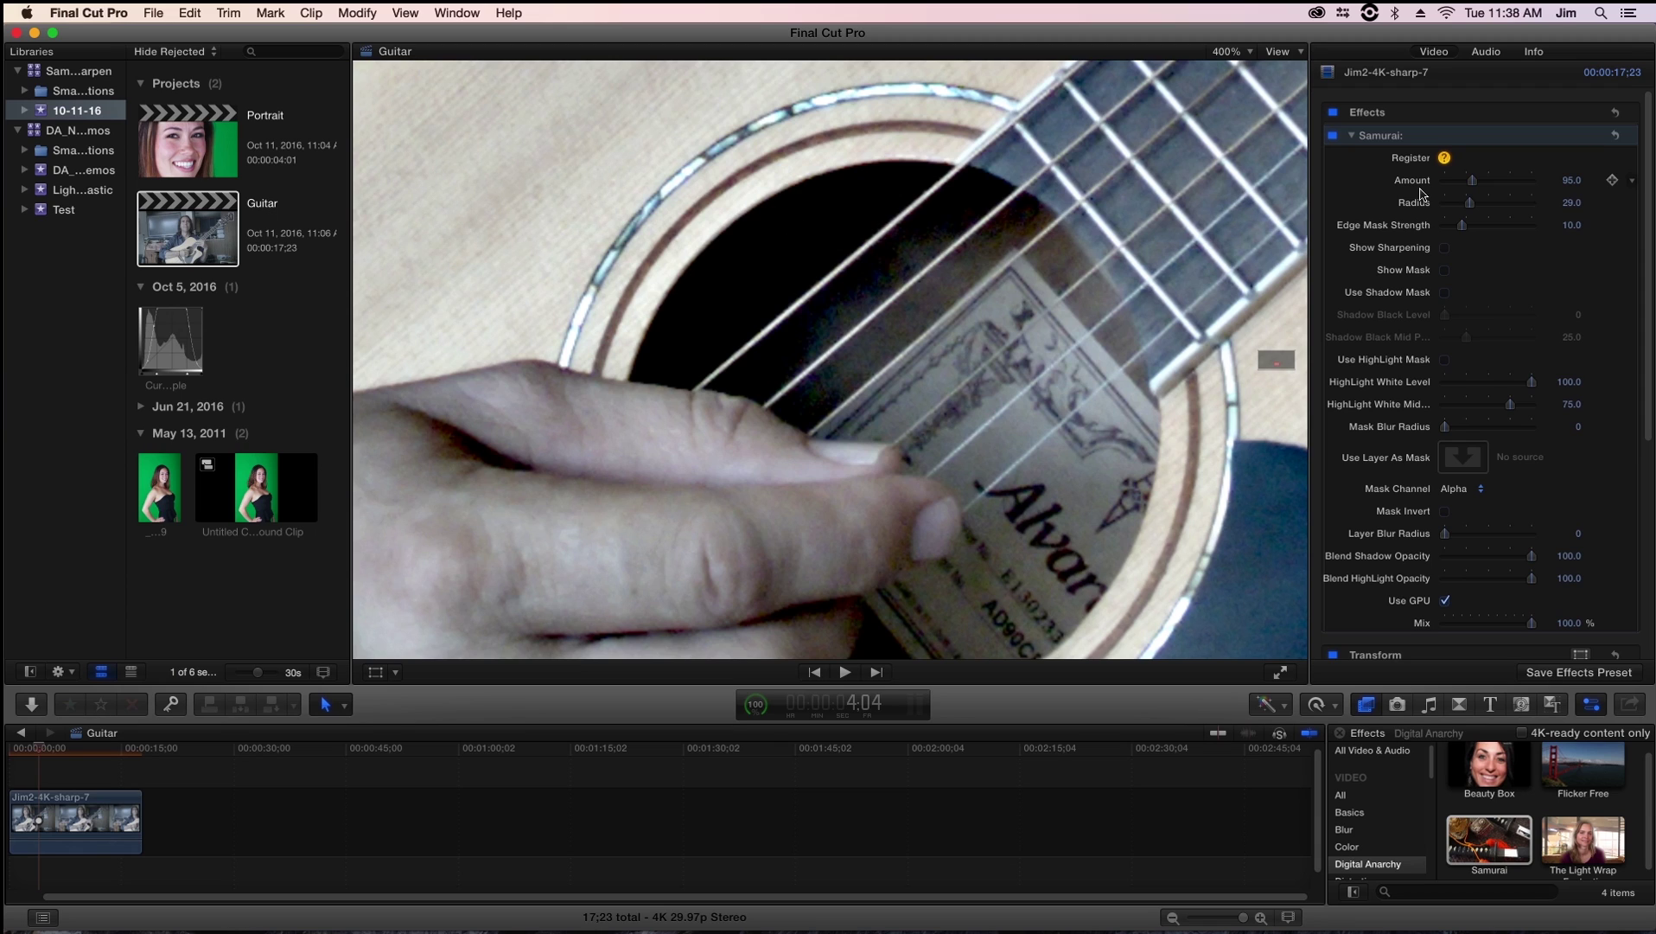
Set Radius back to 1.0 and lower the Amount to 58.
left_click(1579, 203)
type("1")
key("Return")
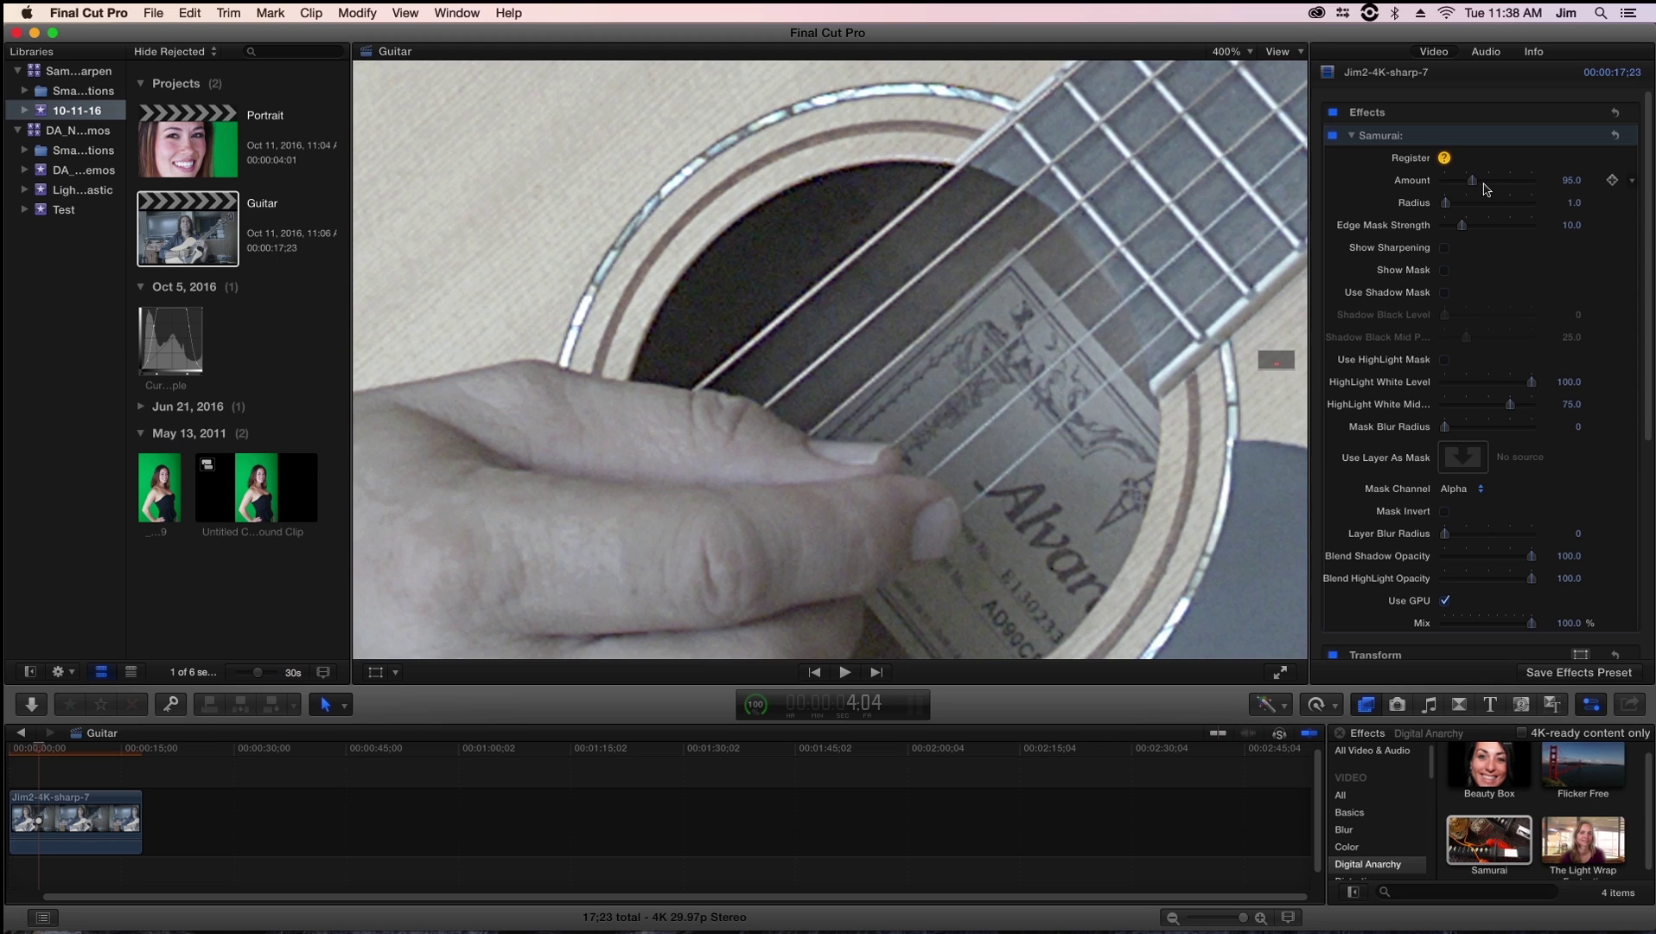
left_click_drag(1473, 181, 1462, 186)
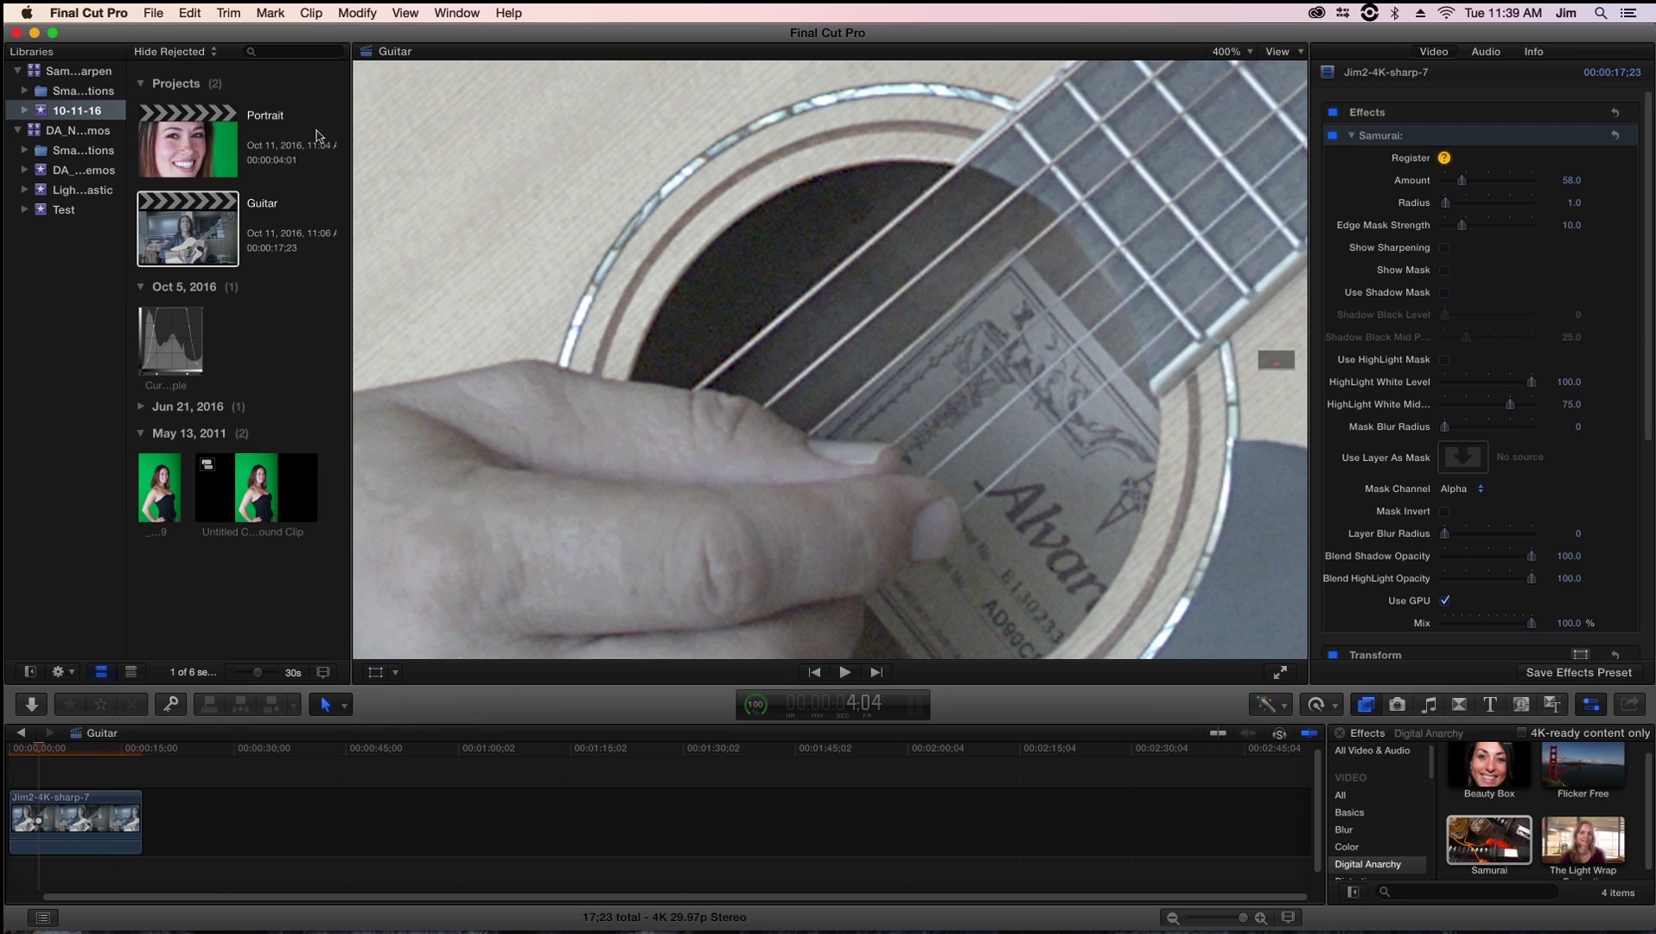
Open the Portrait project, frame the eyes at 400%, and turn on Show Sharpening.
left_click(195, 158)
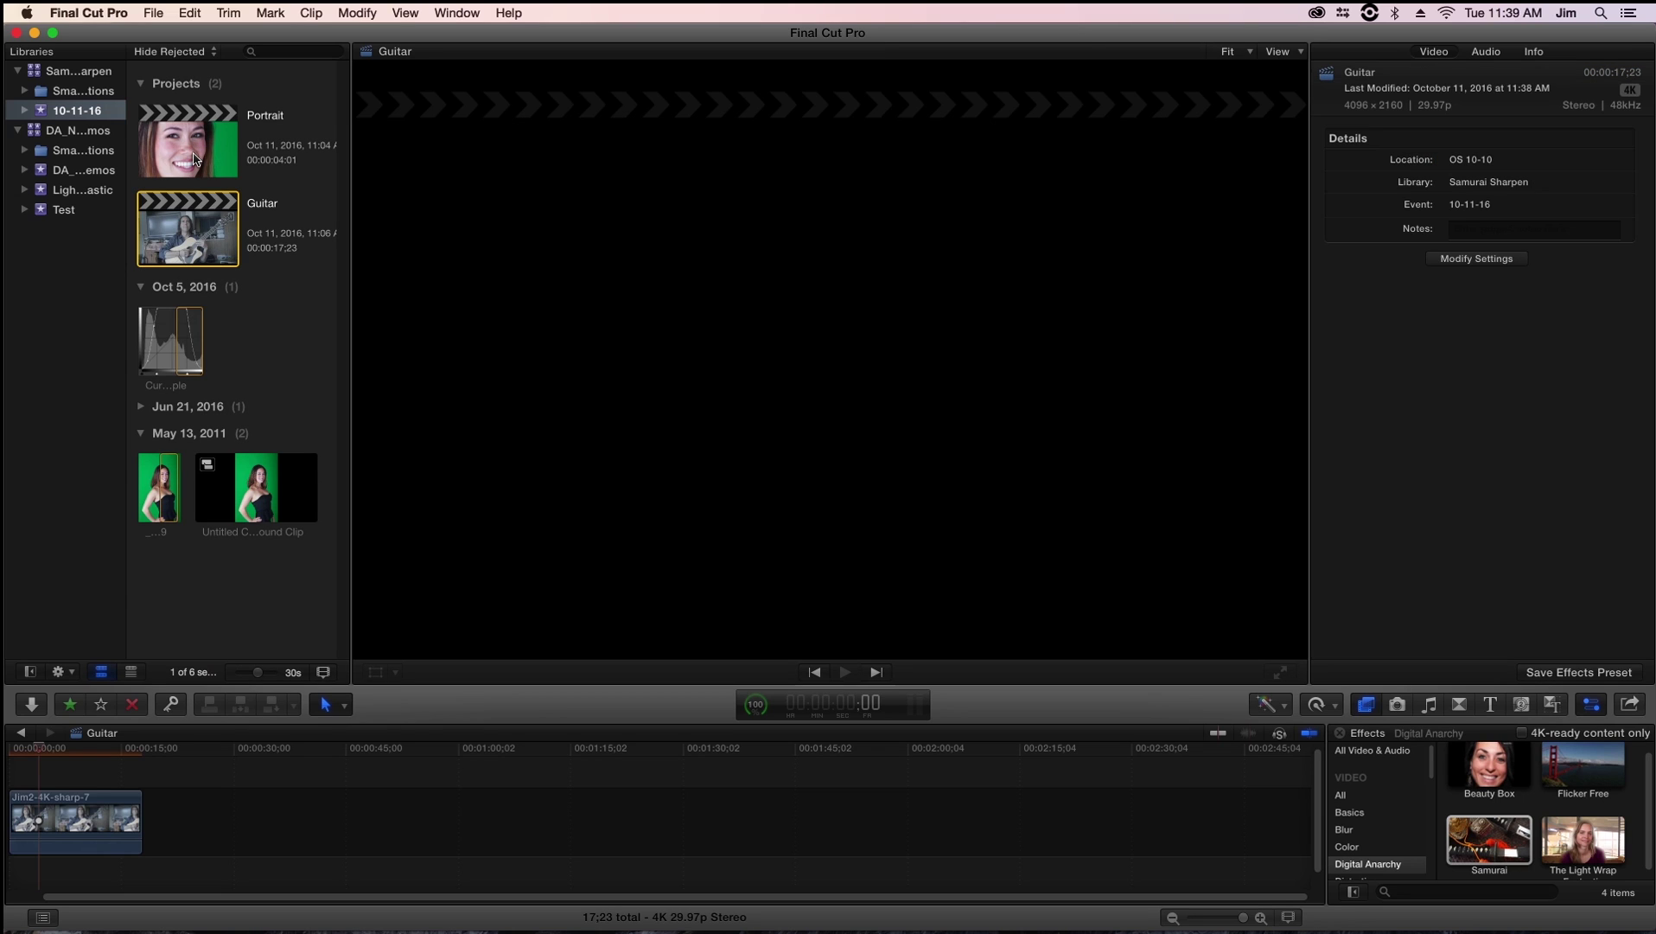
double_click(195, 159)
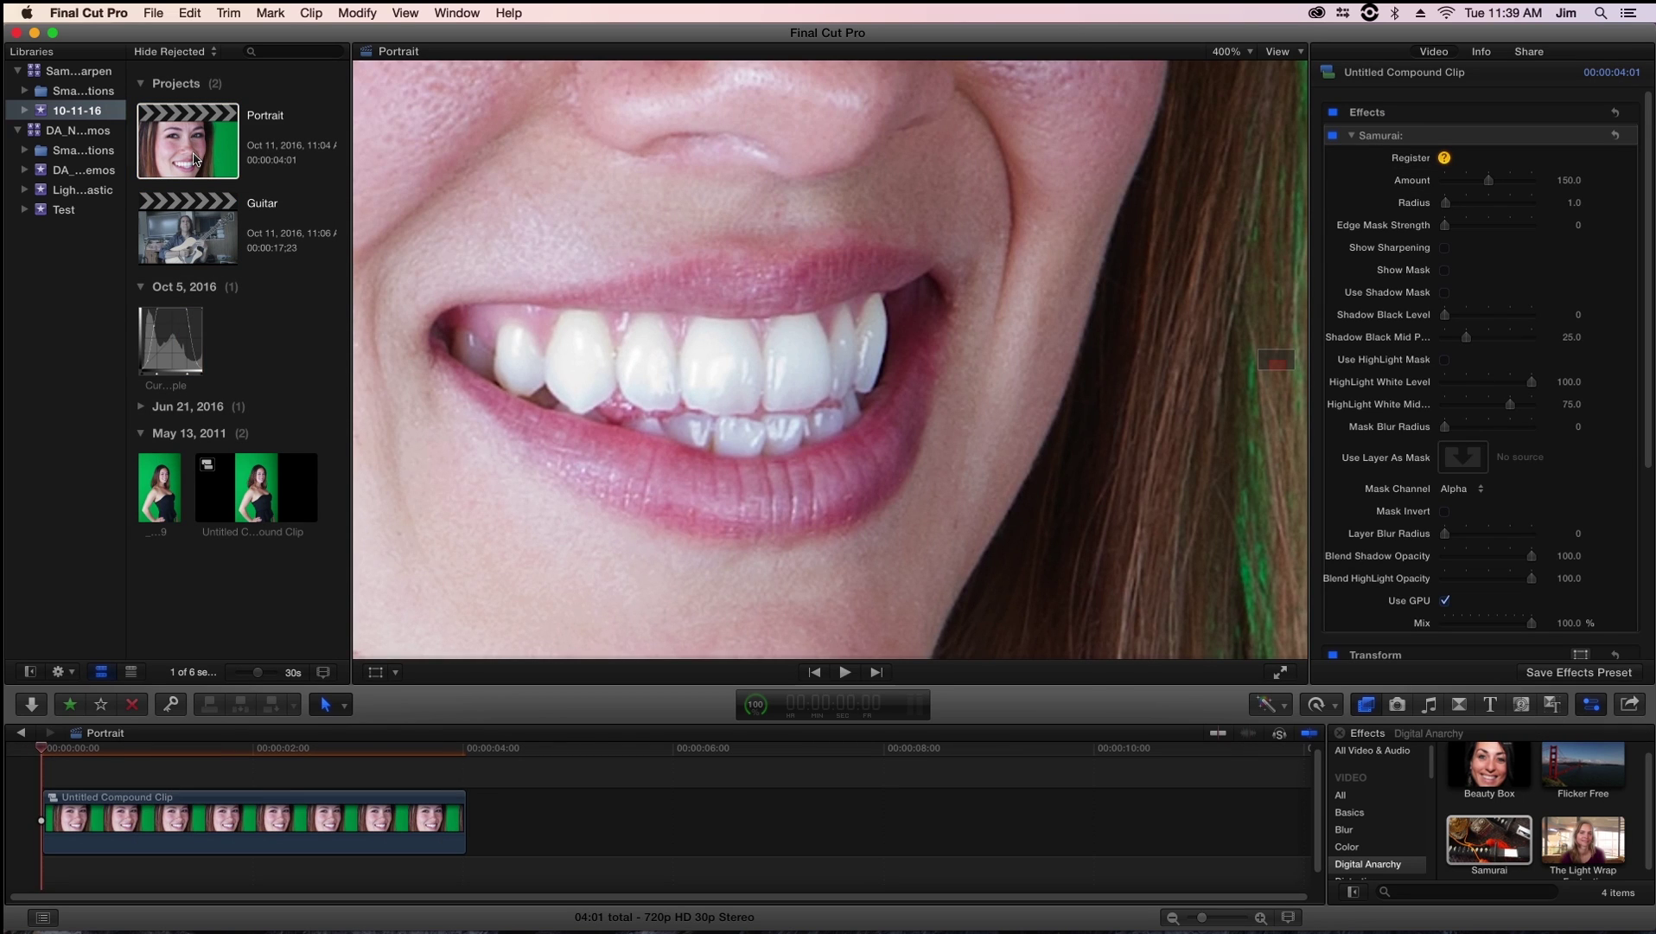
left_click_drag(1264, 348, 1267, 356)
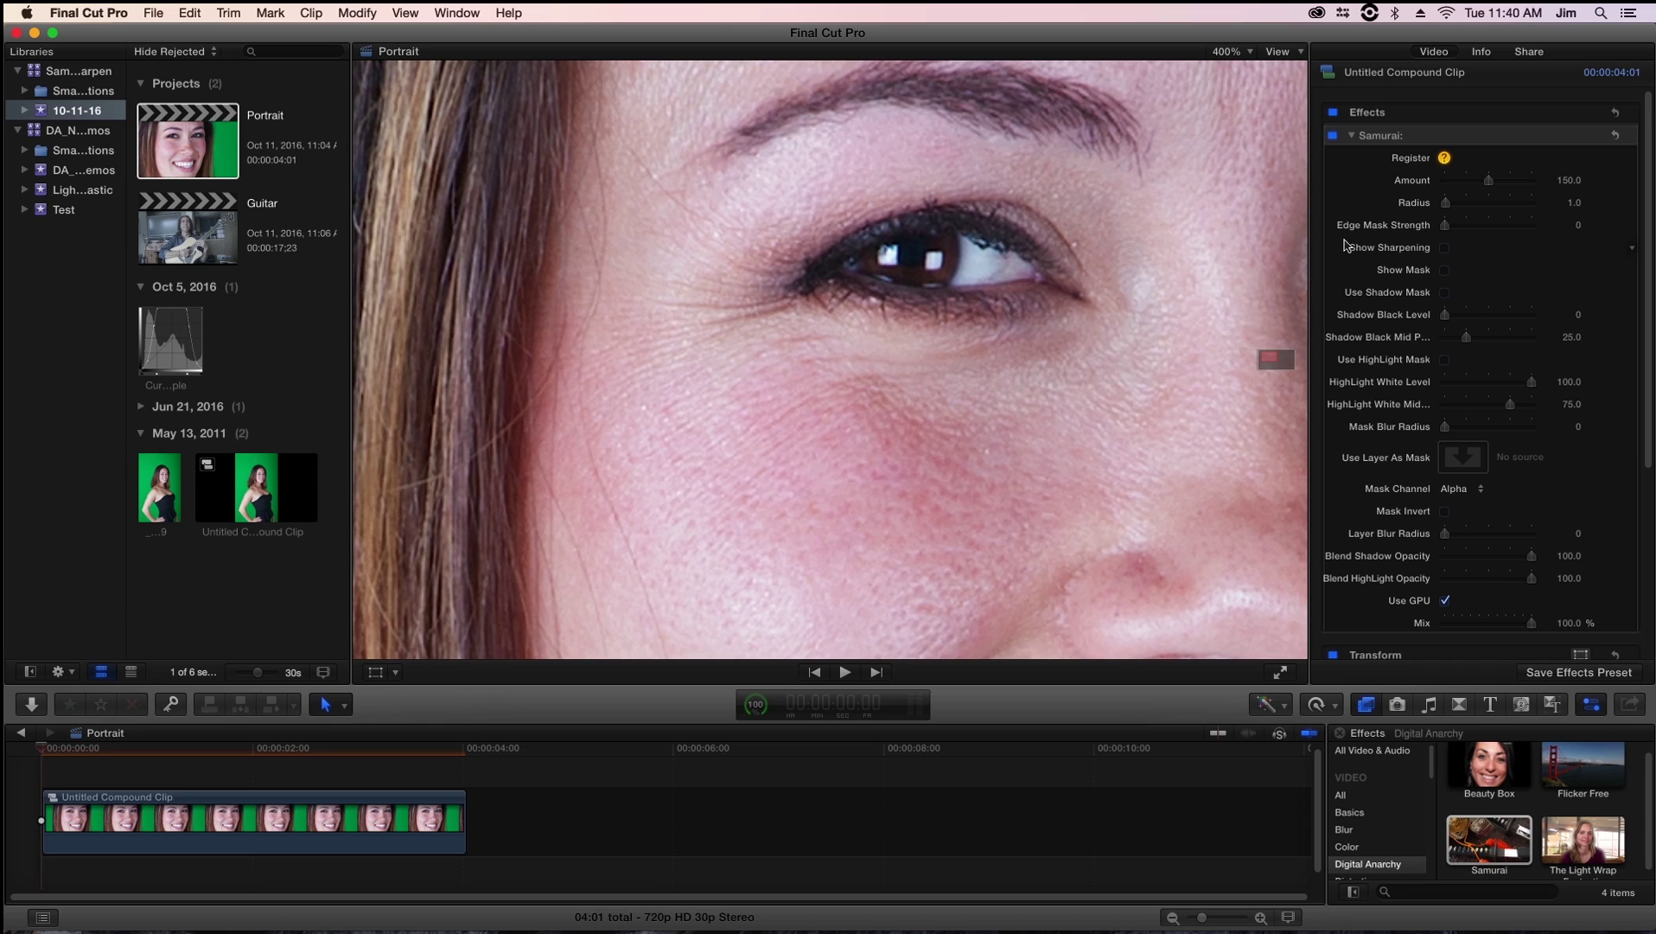
left_click(1446, 249)
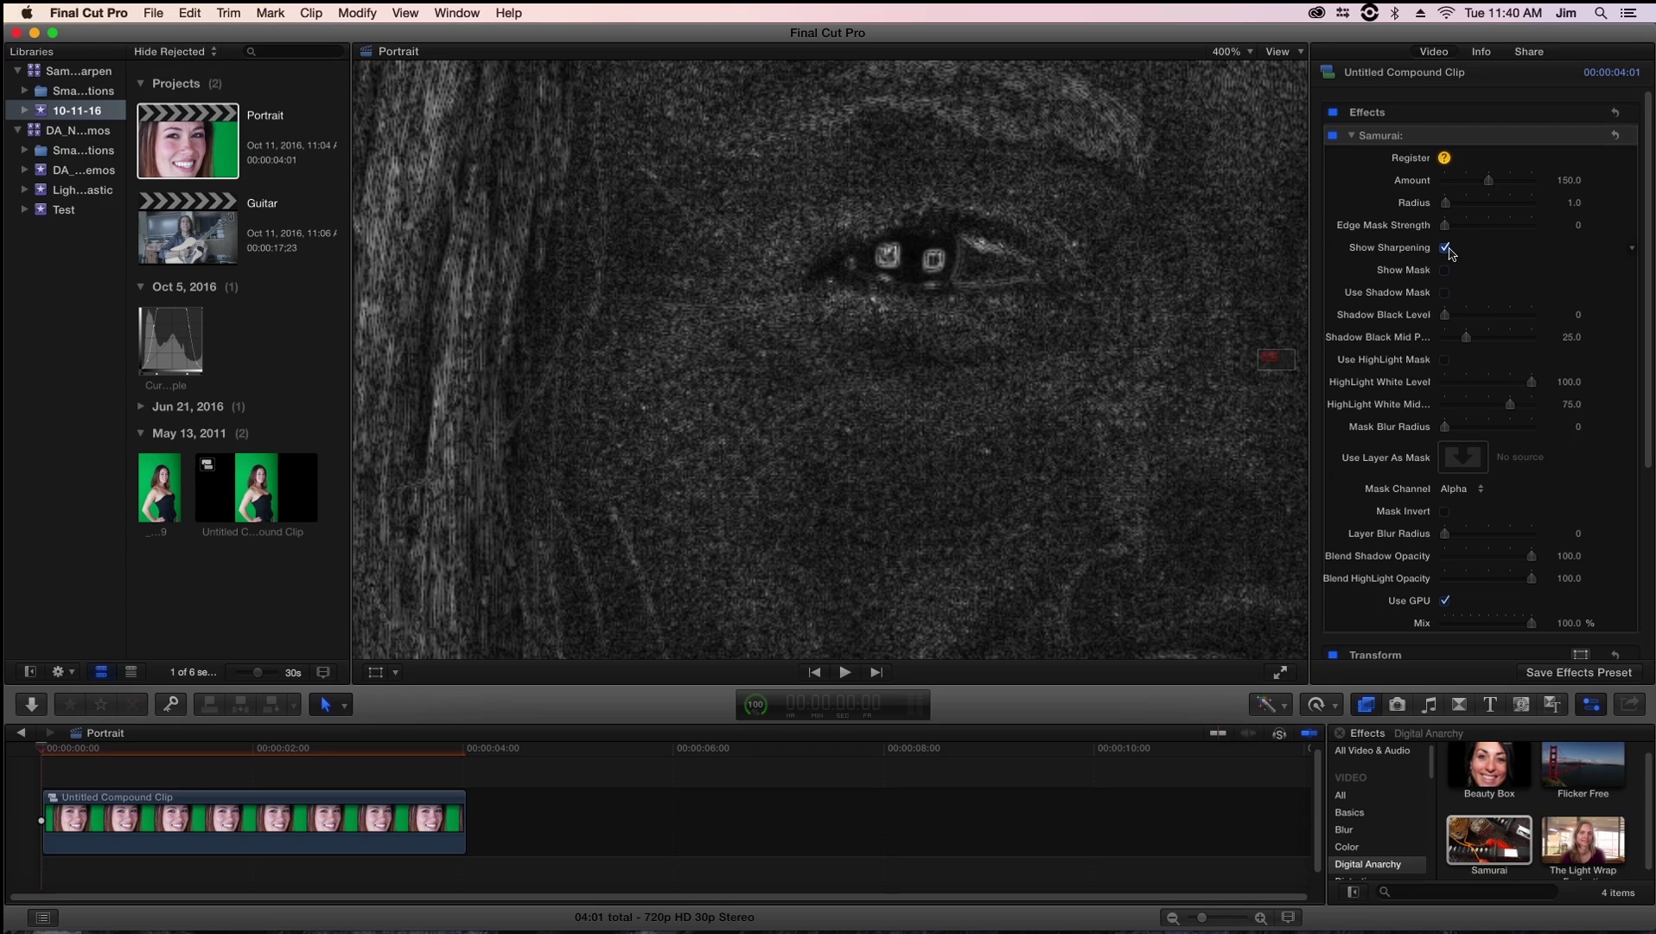
Reframe the face with Show Sharpening toggled, then set Edge Mask Strength to 10.
left_click(1444, 247)
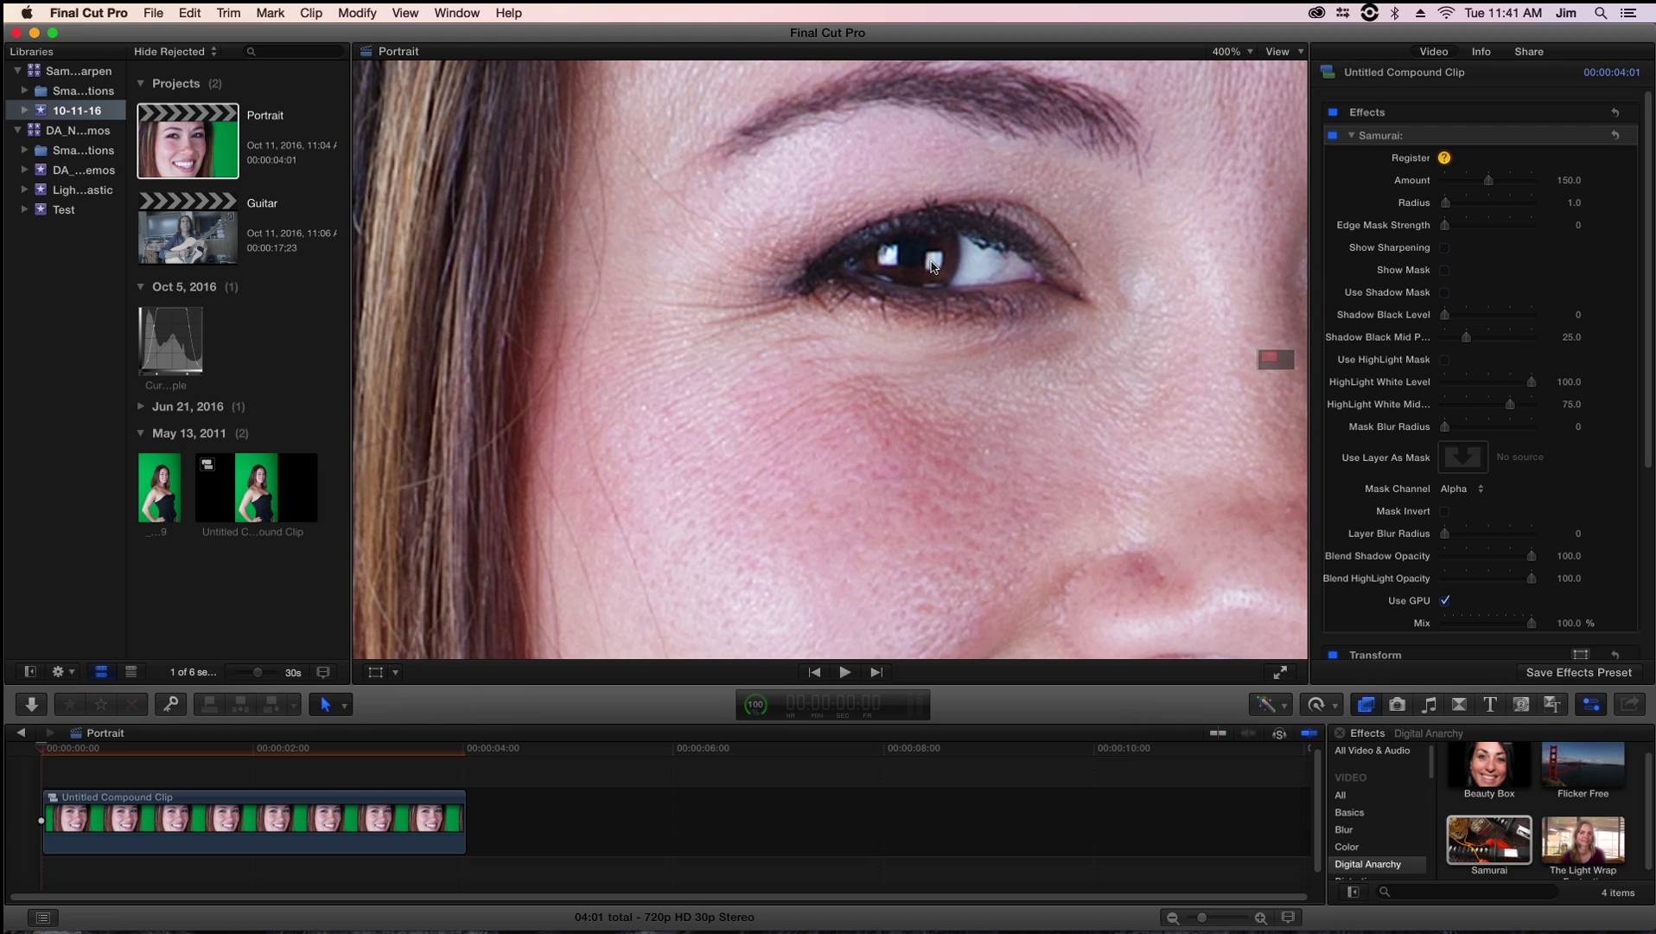
left_click_drag(1275, 356, 1266, 358)
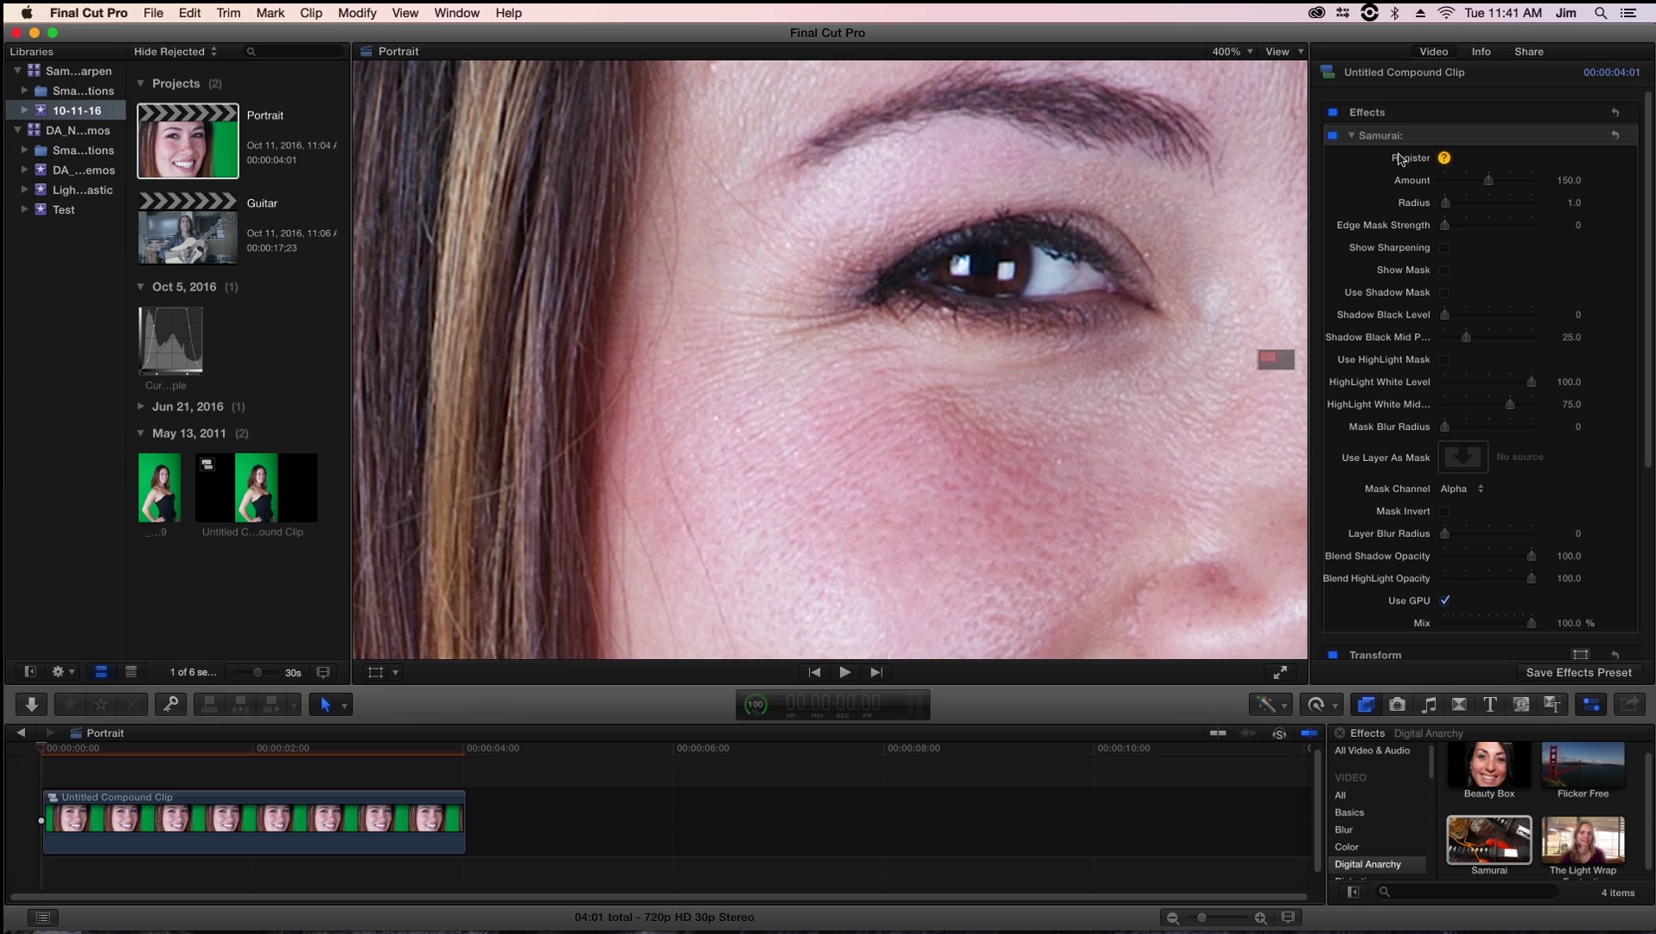
left_click(1444, 248)
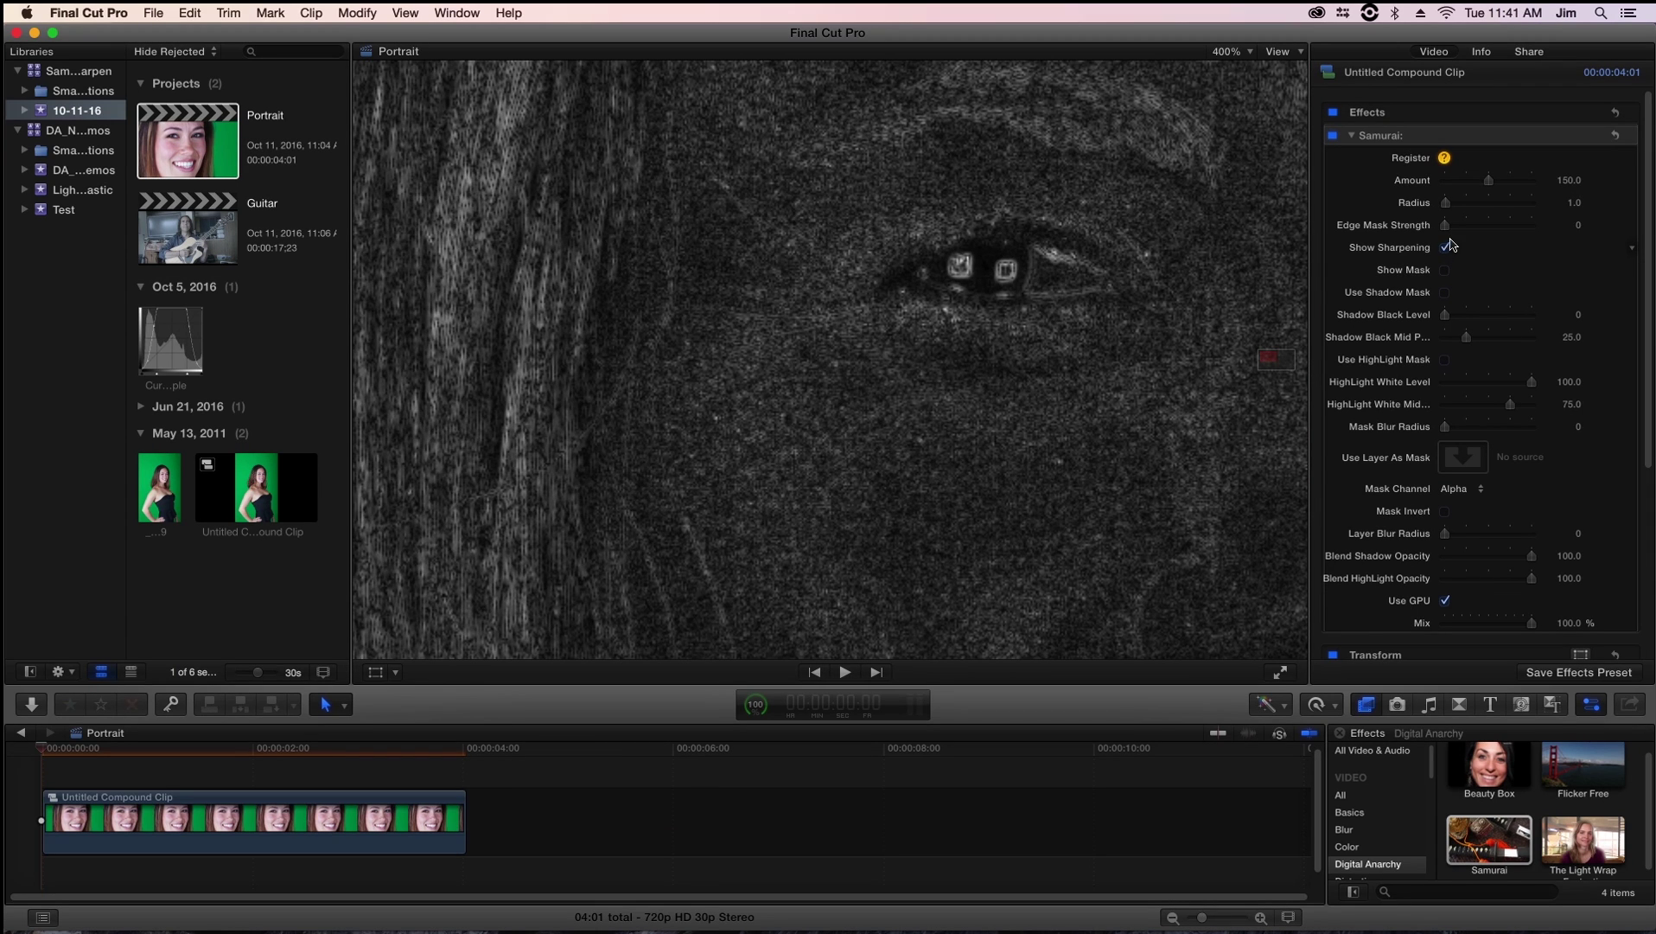
left_click(1577, 224)
type("1")
key("Return")
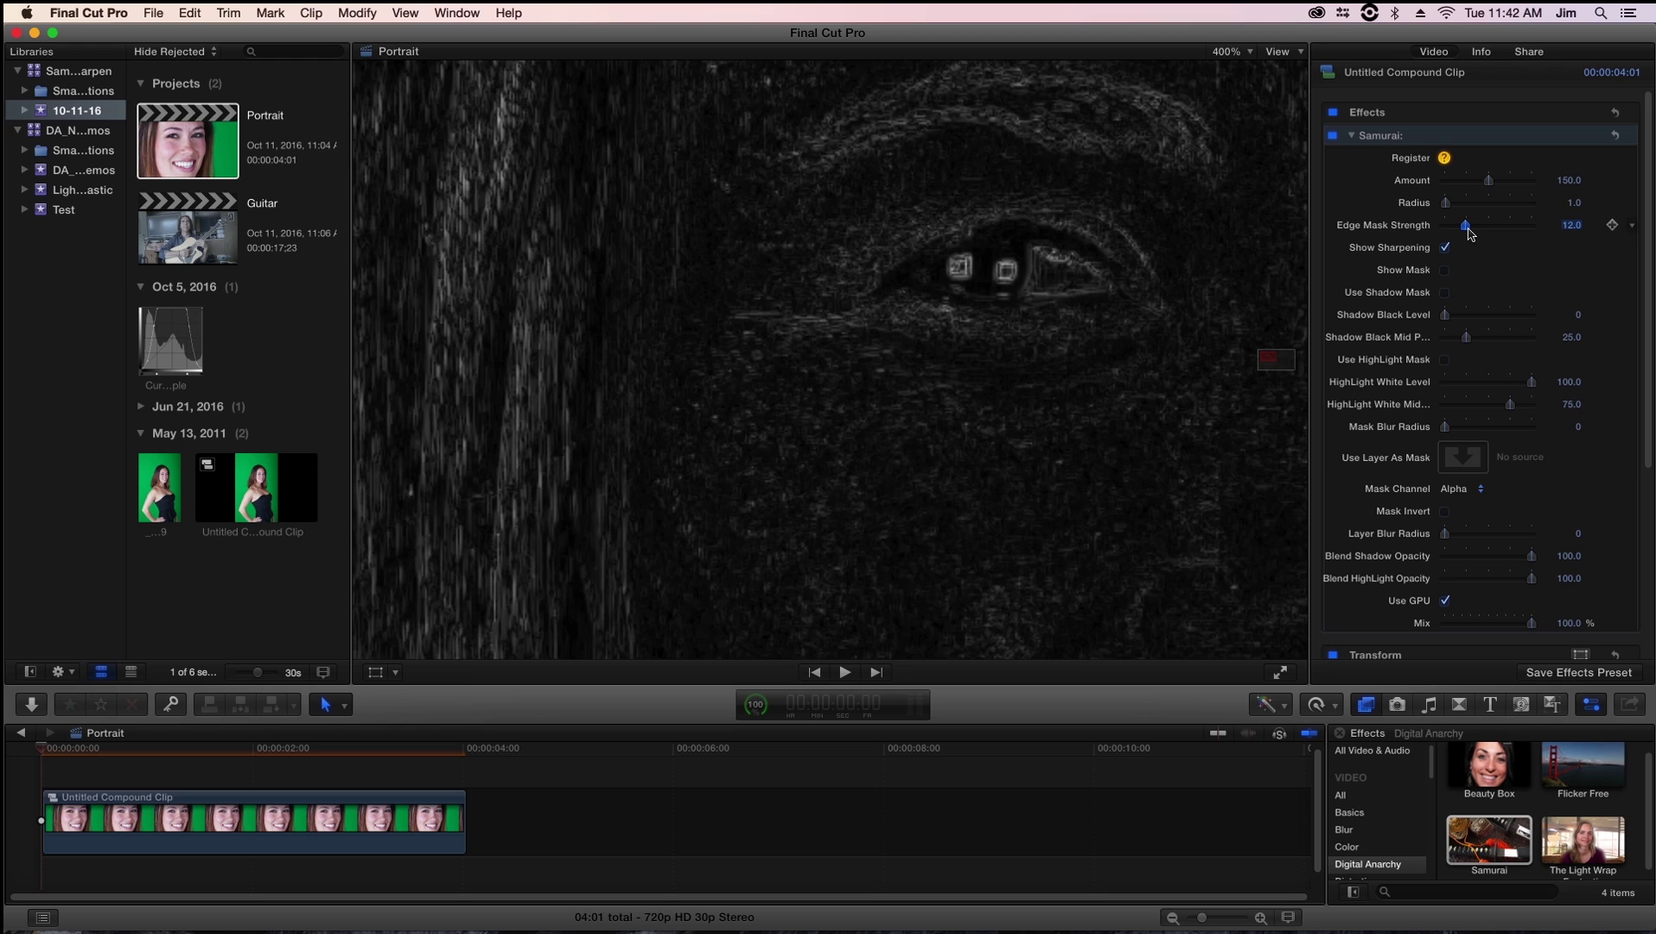
Drag the Portrait clip's Edge Mask Strength up to 29.0.
left_click_drag(1468, 229, 1471, 230)
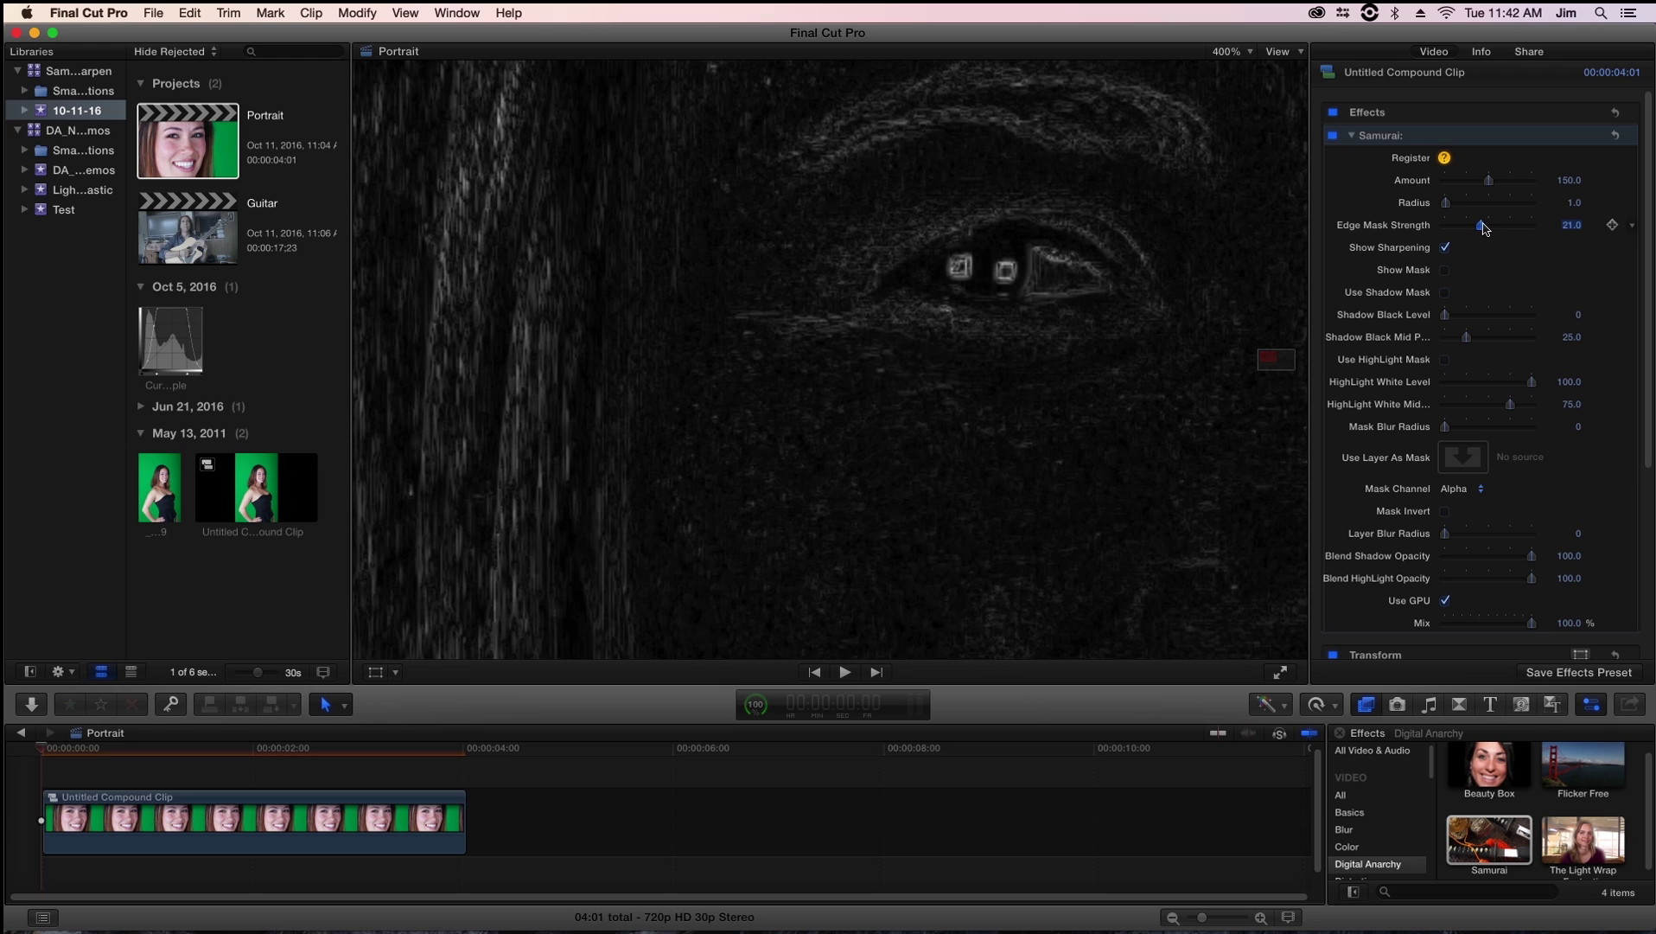
left_click_drag(1490, 226, 1500, 224)
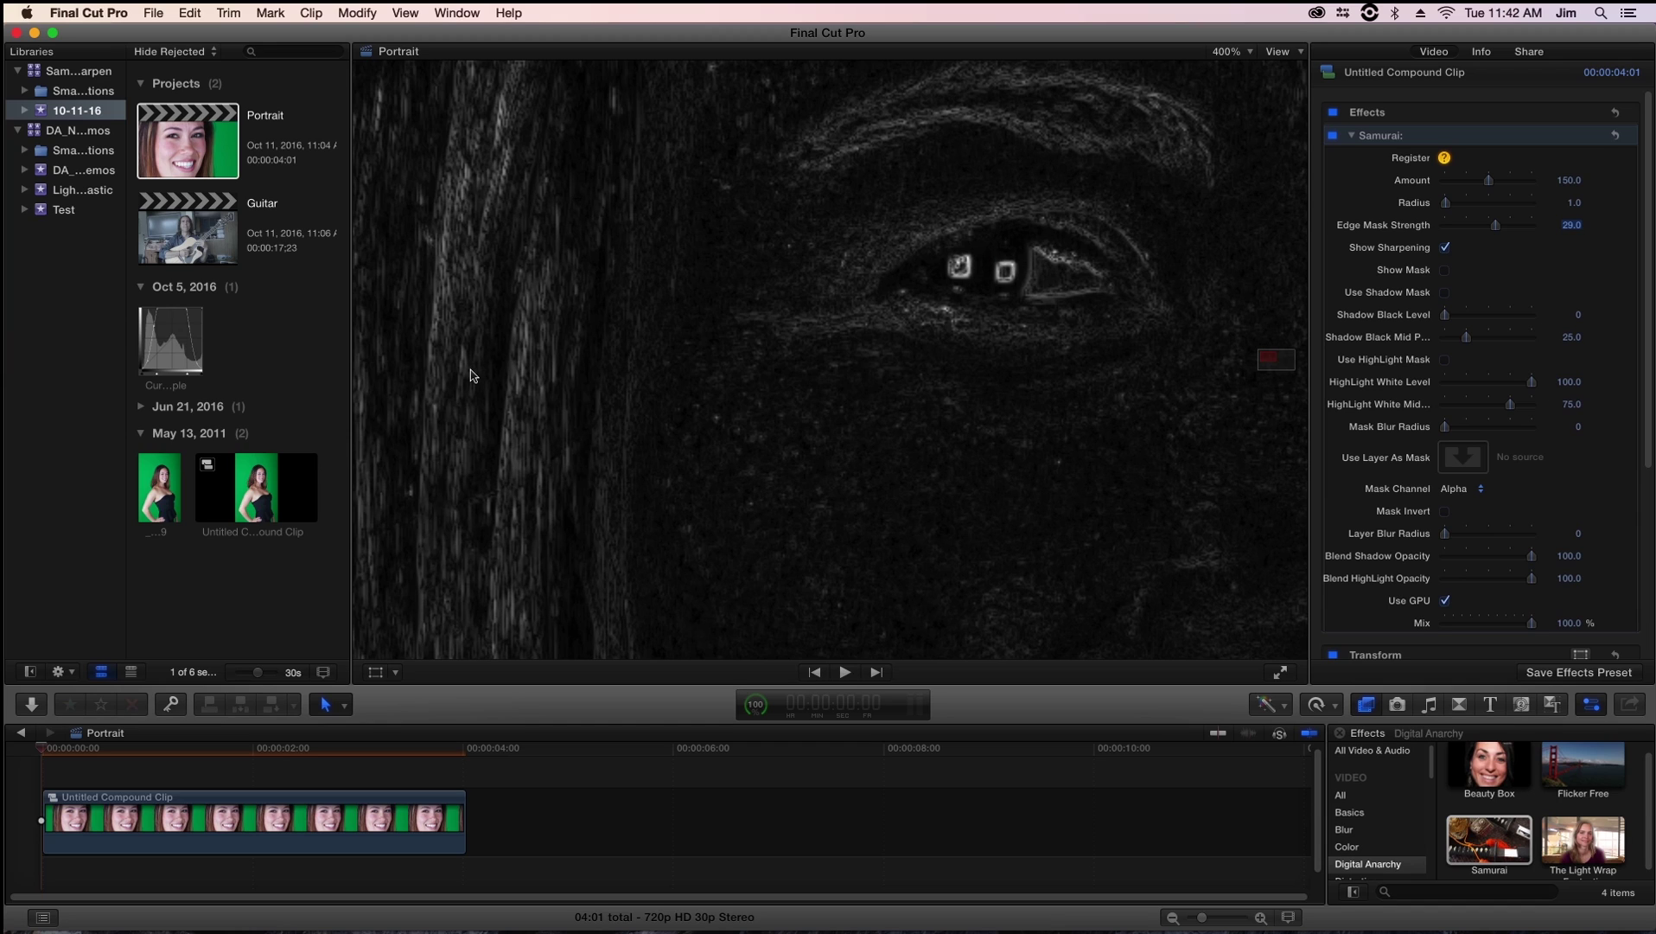
left_click(1447, 248)
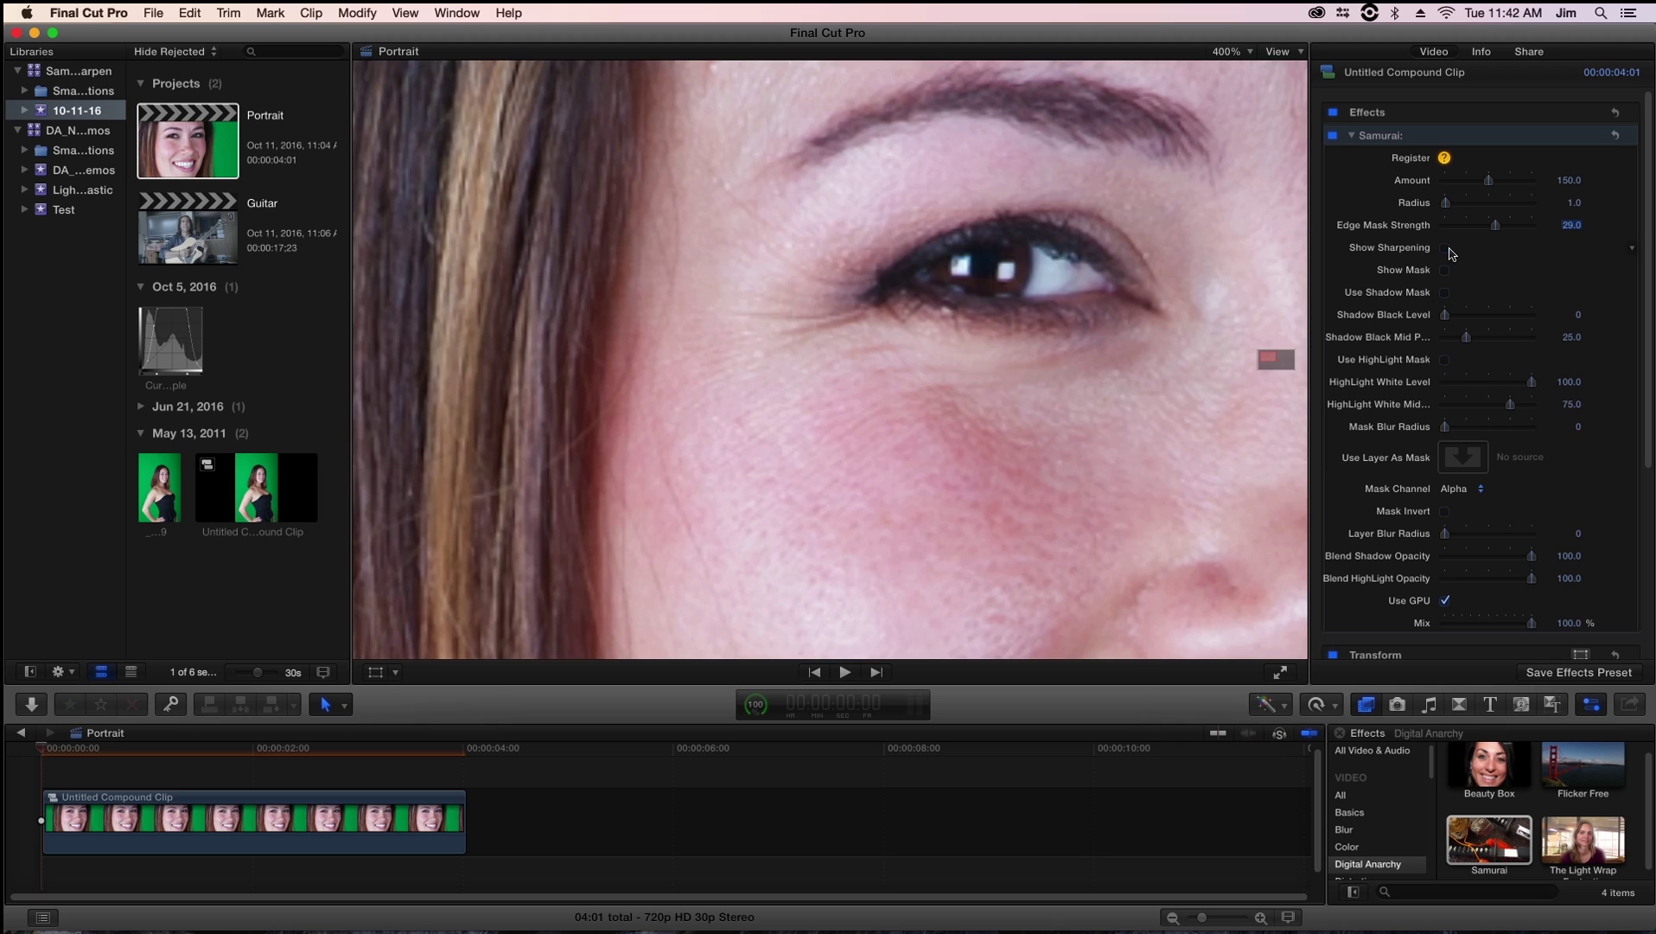
left_click(1335, 137)
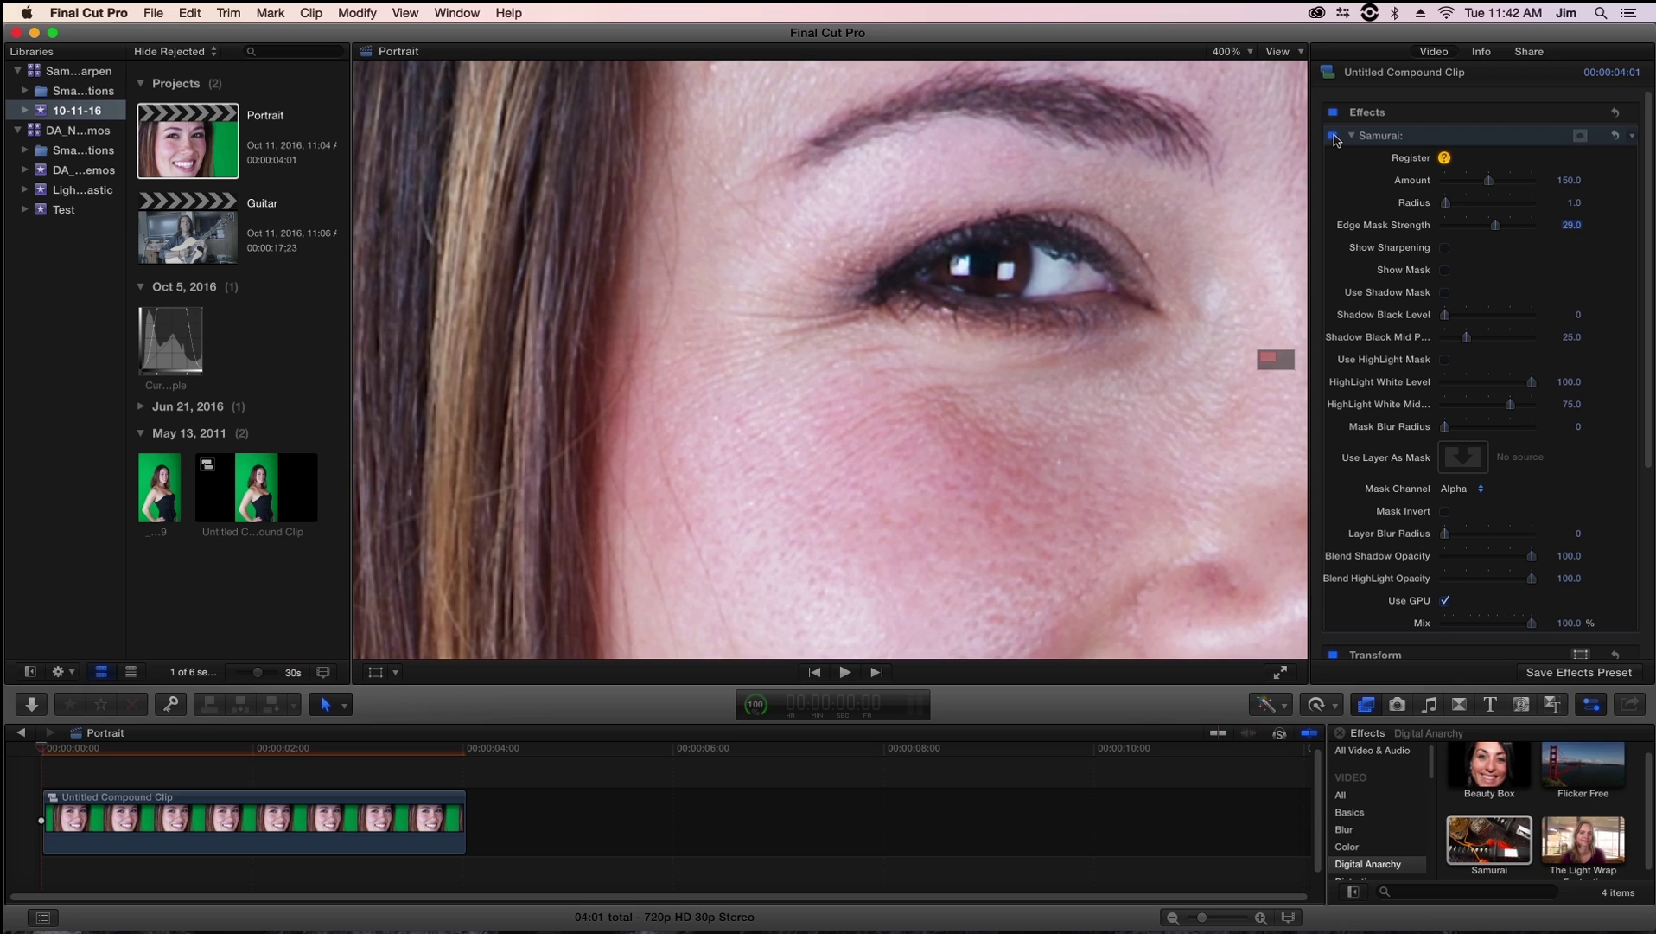
left_click(1334, 136)
left_click(1334, 136)
left_click_drag(1265, 361, 1272, 370)
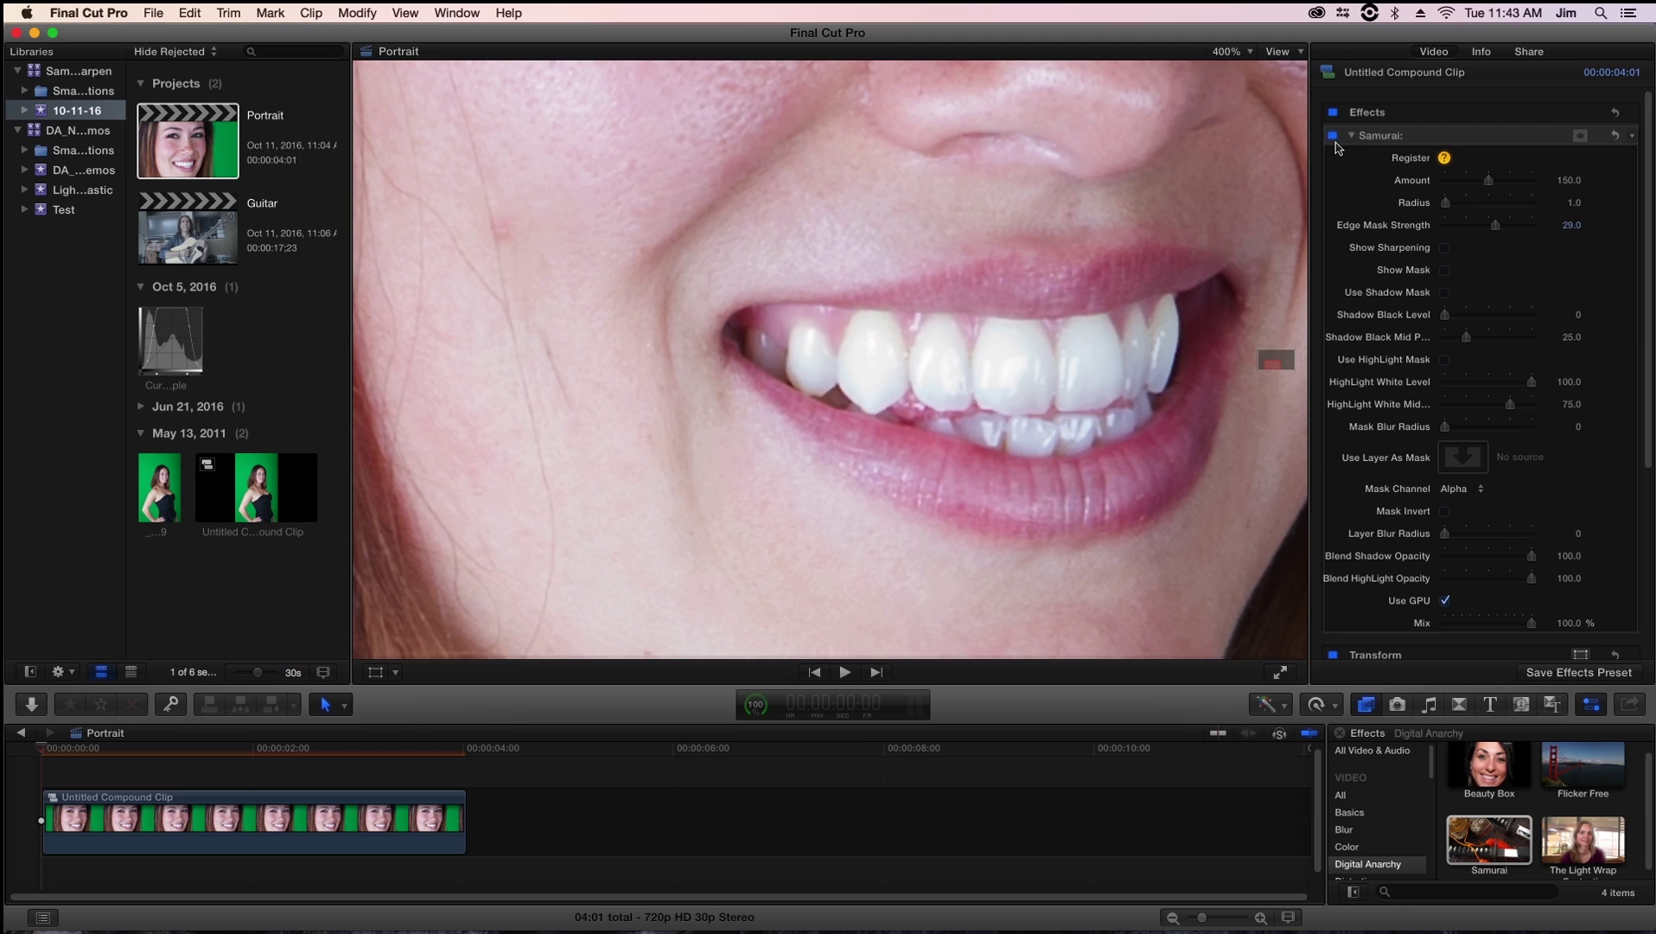
left_click(1333, 136)
left_click(1332, 136)
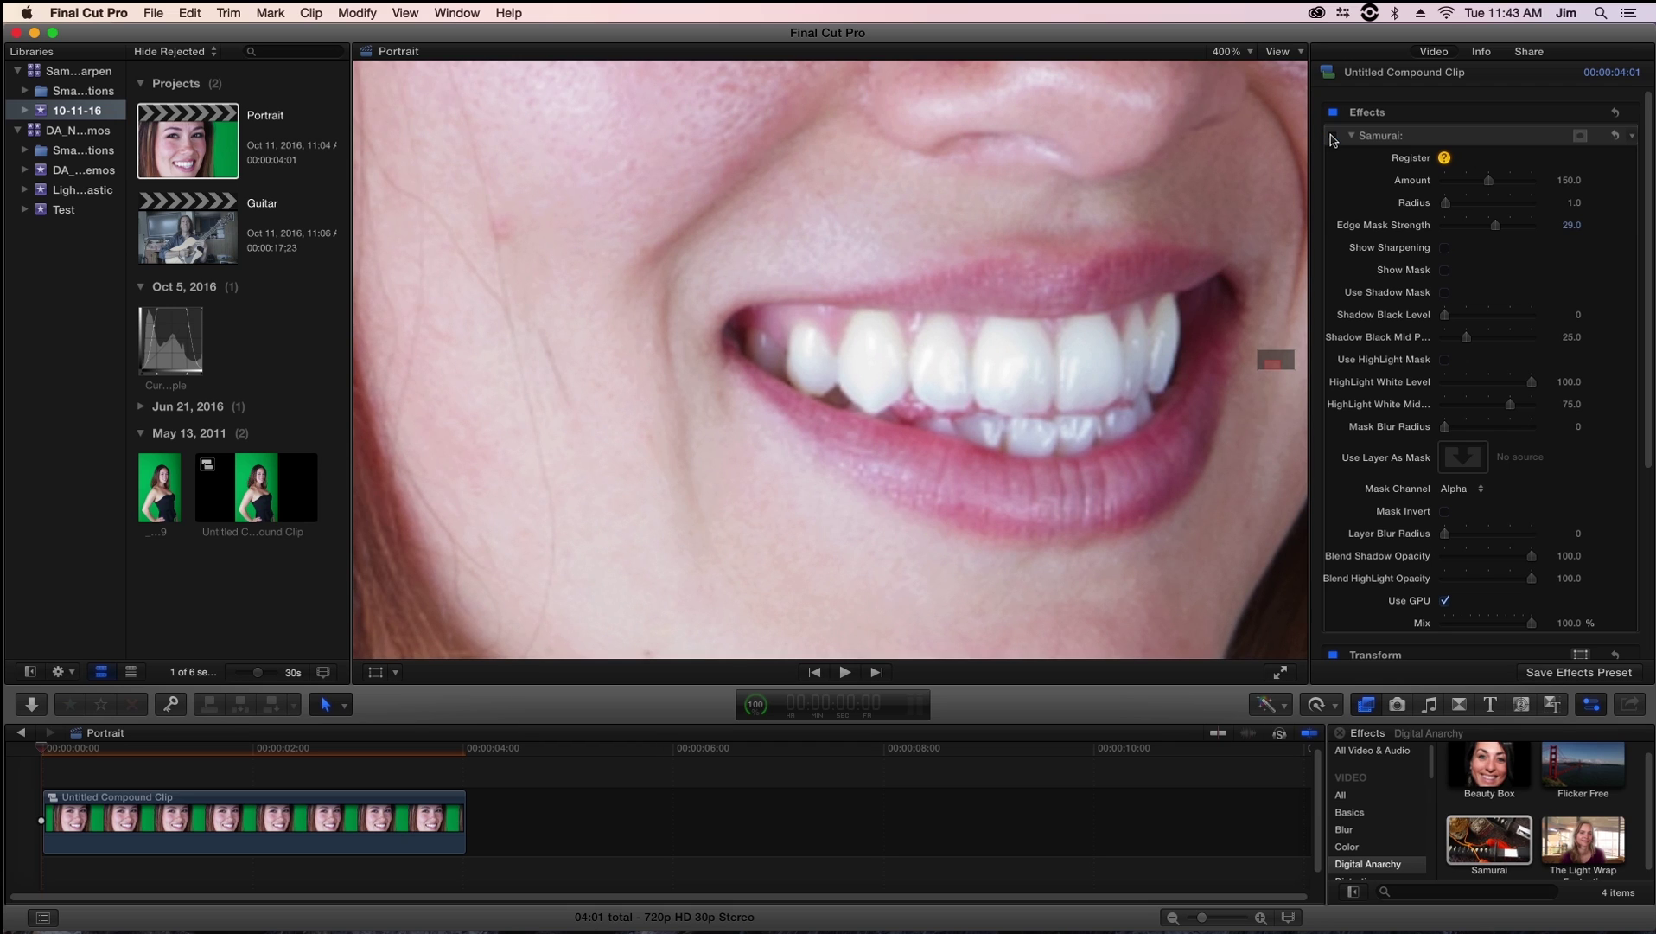
left_click(1333, 136)
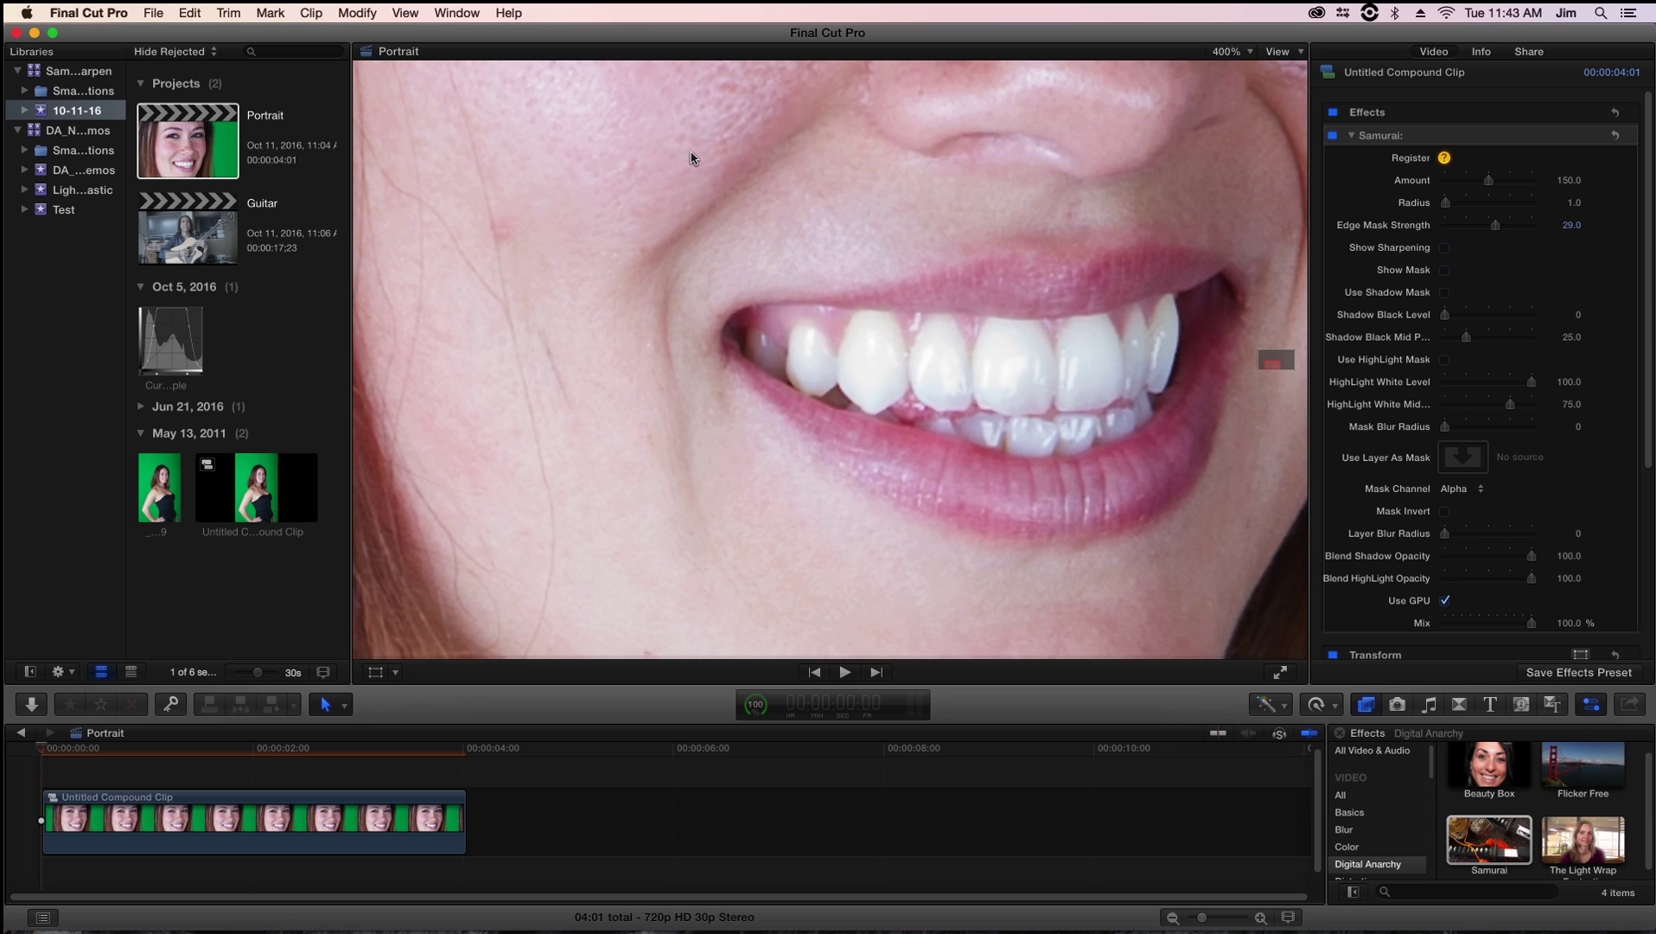
Open the Guitar project, frame the sound hole and hand, and drop Edge Mask Strength to 0.
mouse_move(1418, 185)
left_click(201, 236)
double_click(201, 237)
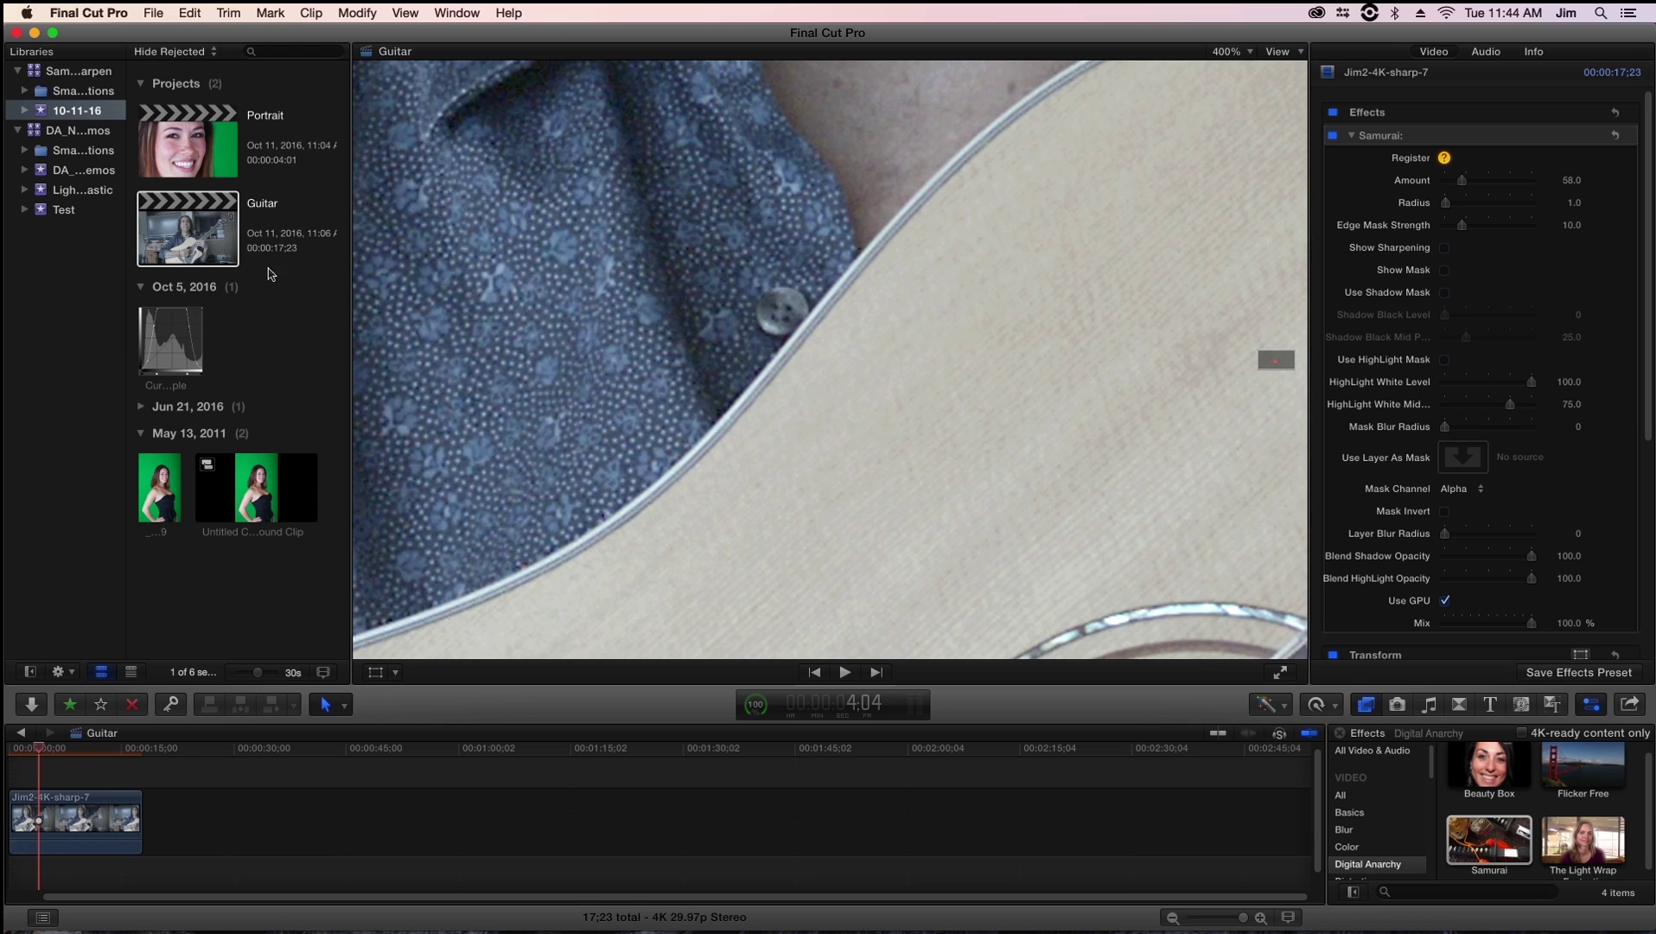
left_click_drag(1276, 359, 1276, 361)
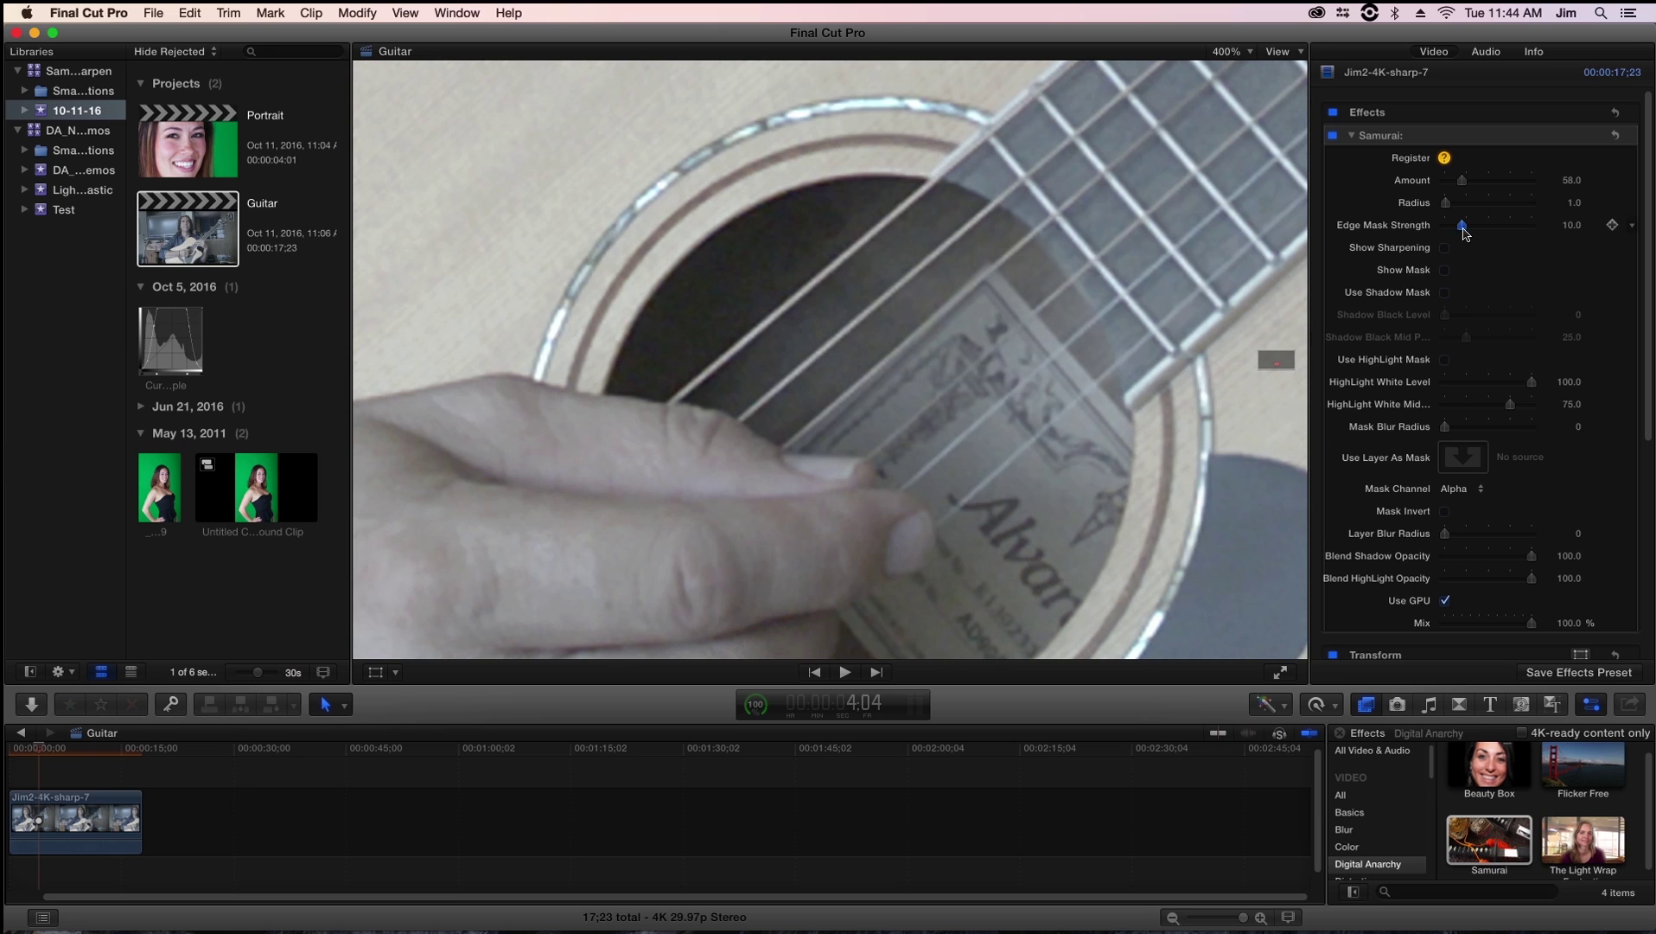
left_click(1459, 227)
left_click_drag(1458, 234, 1432, 235)
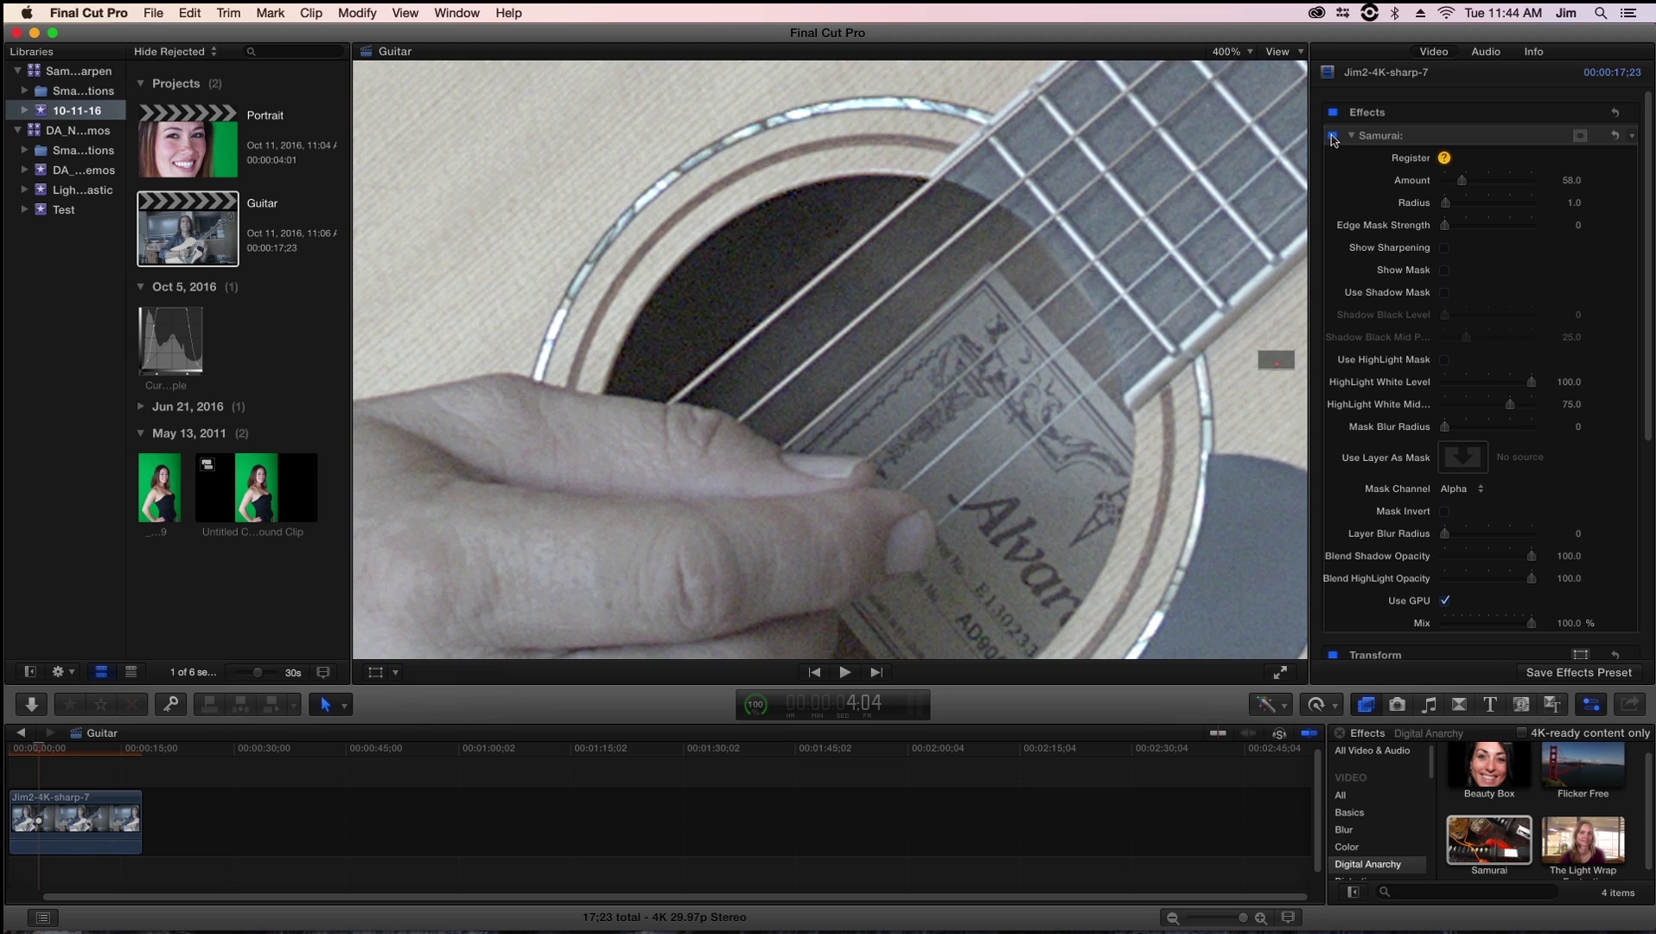
Toggle the Samurai effect off and on to compare, leaving it enabled.
left_click(1332, 136)
left_click(1332, 136)
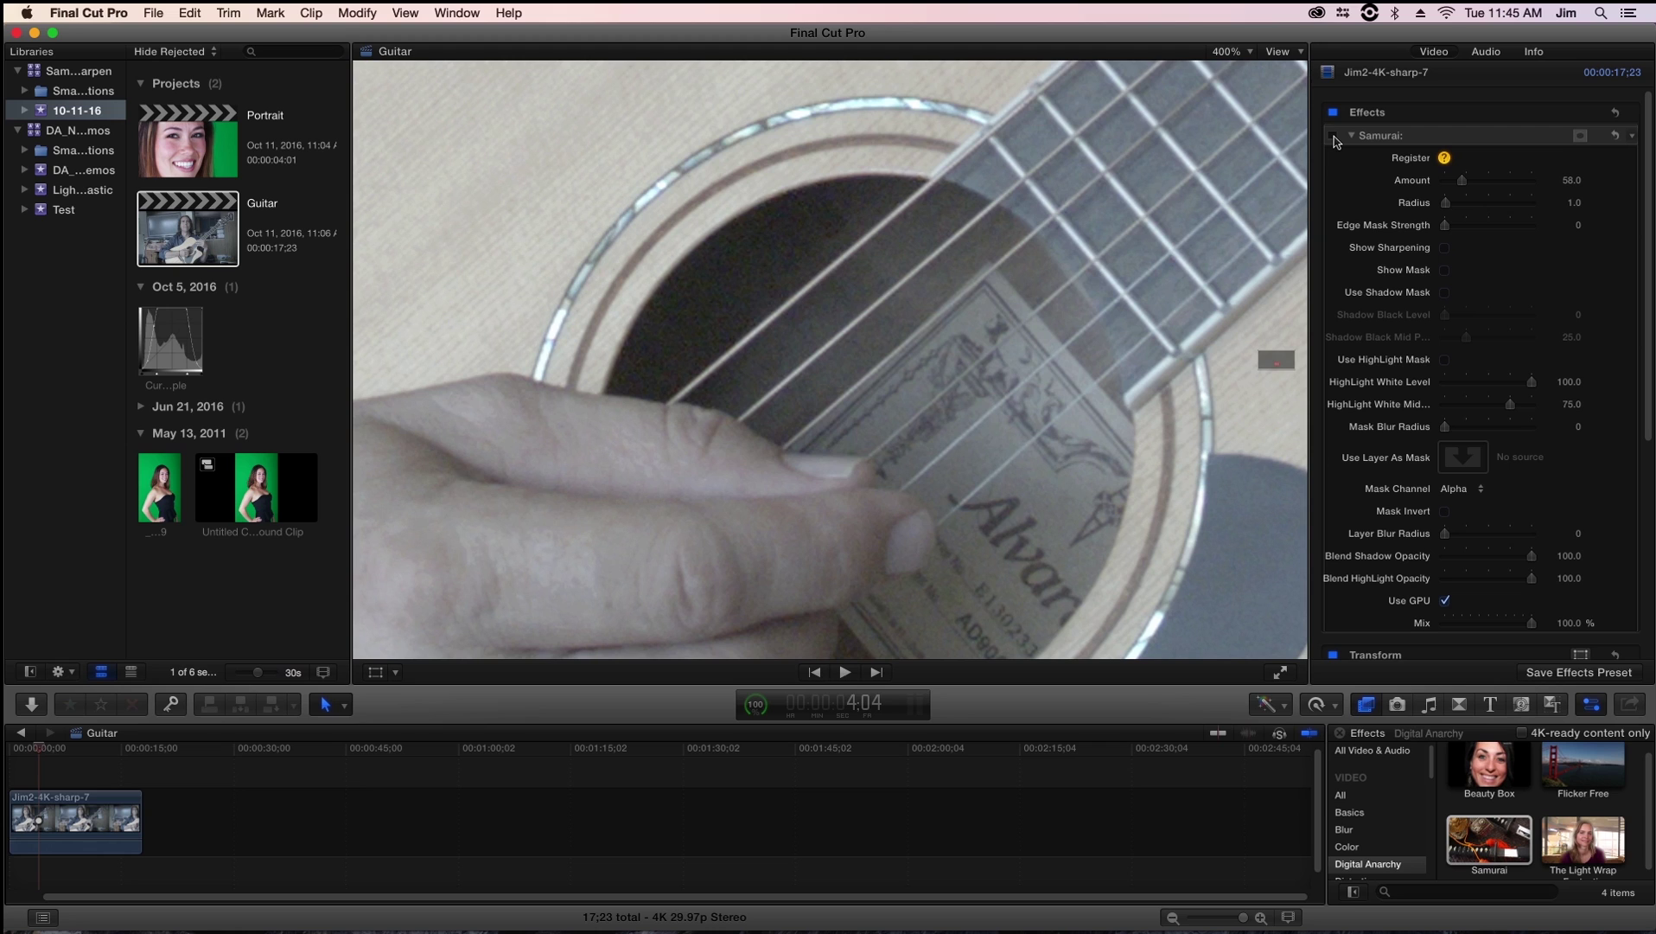
left_click(1332, 136)
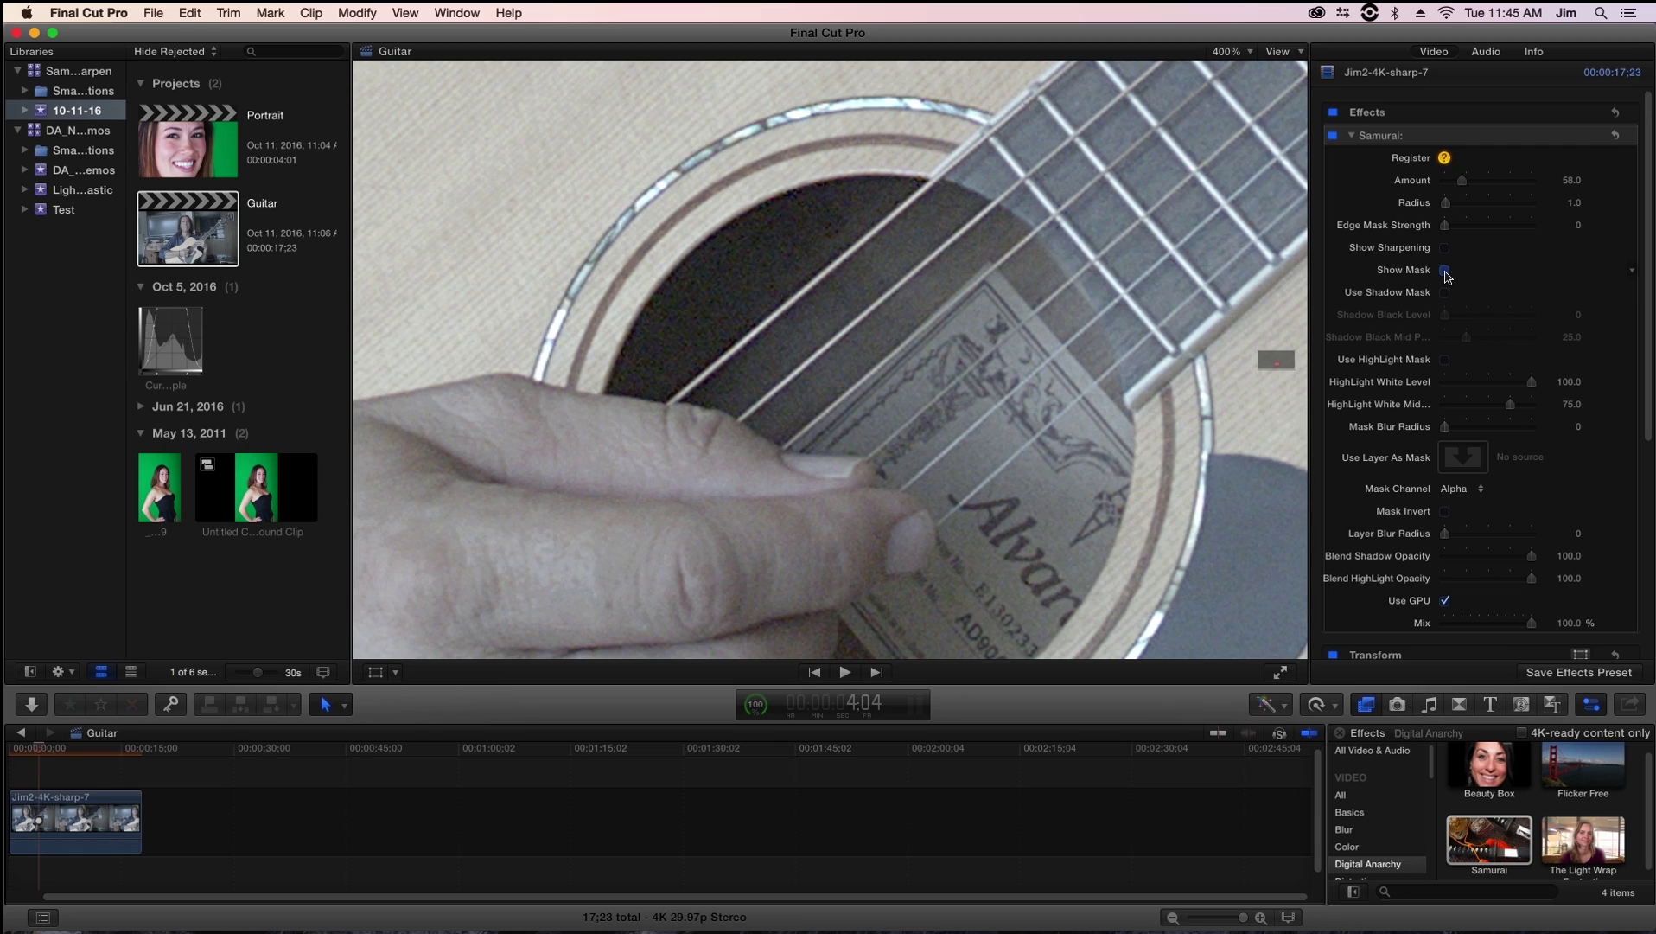
Show the mask, enable Use Shadow Mask, and set Shadow Black Mid Point 41 and Black Level 15.
left_click(1445, 270)
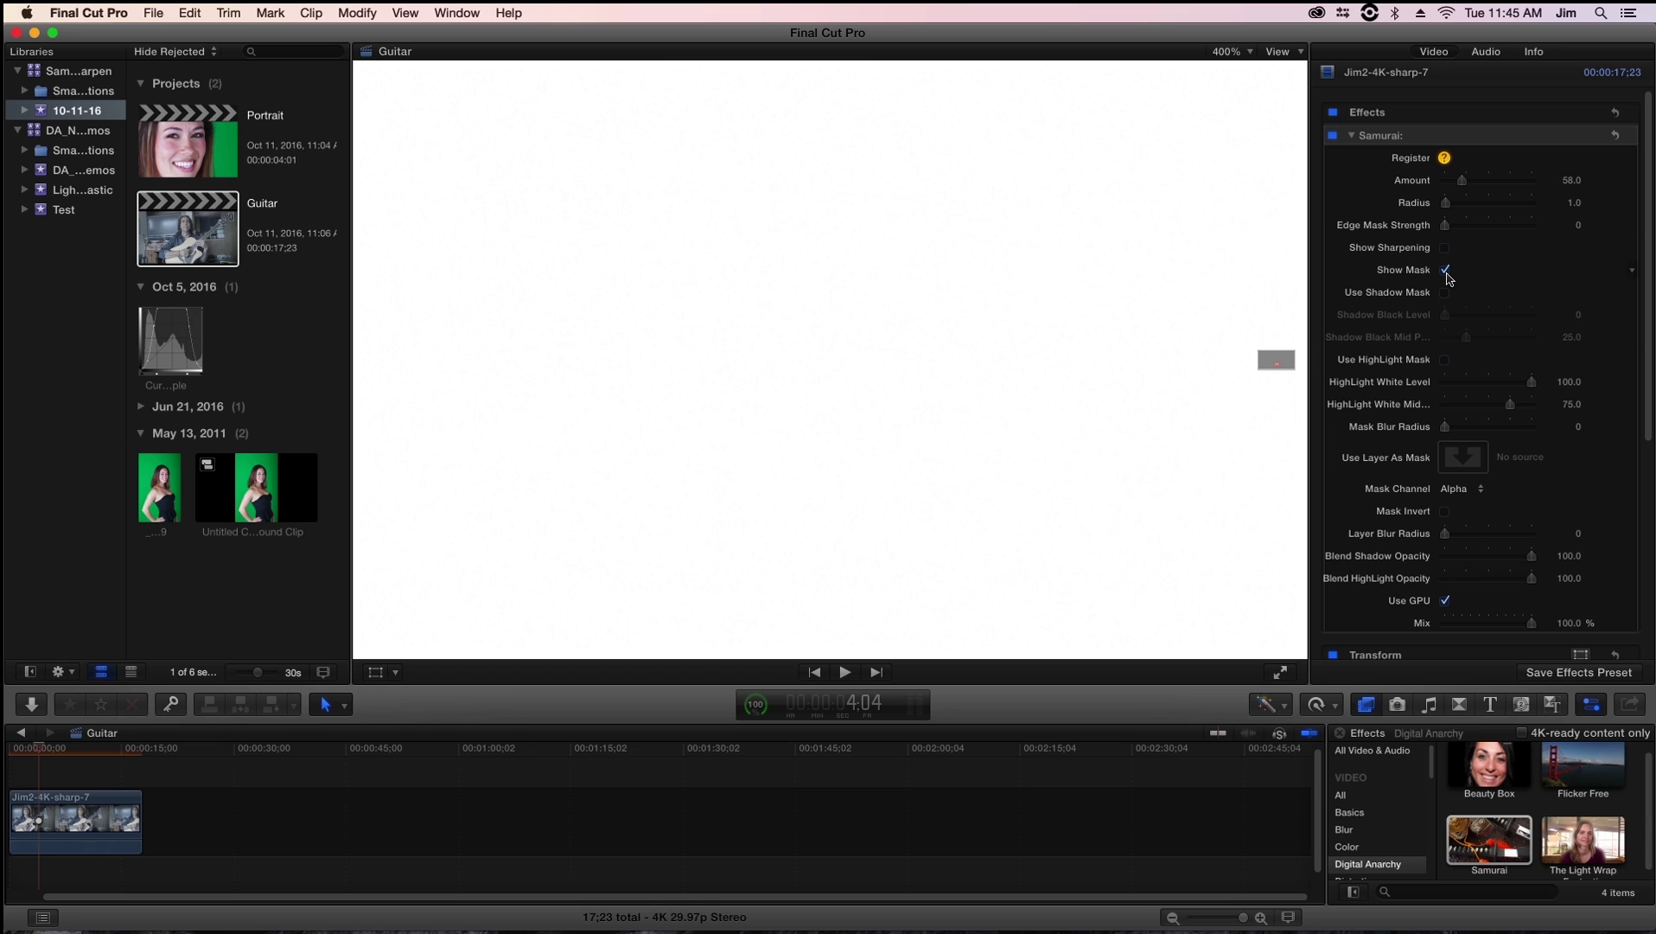
left_click(1445, 293)
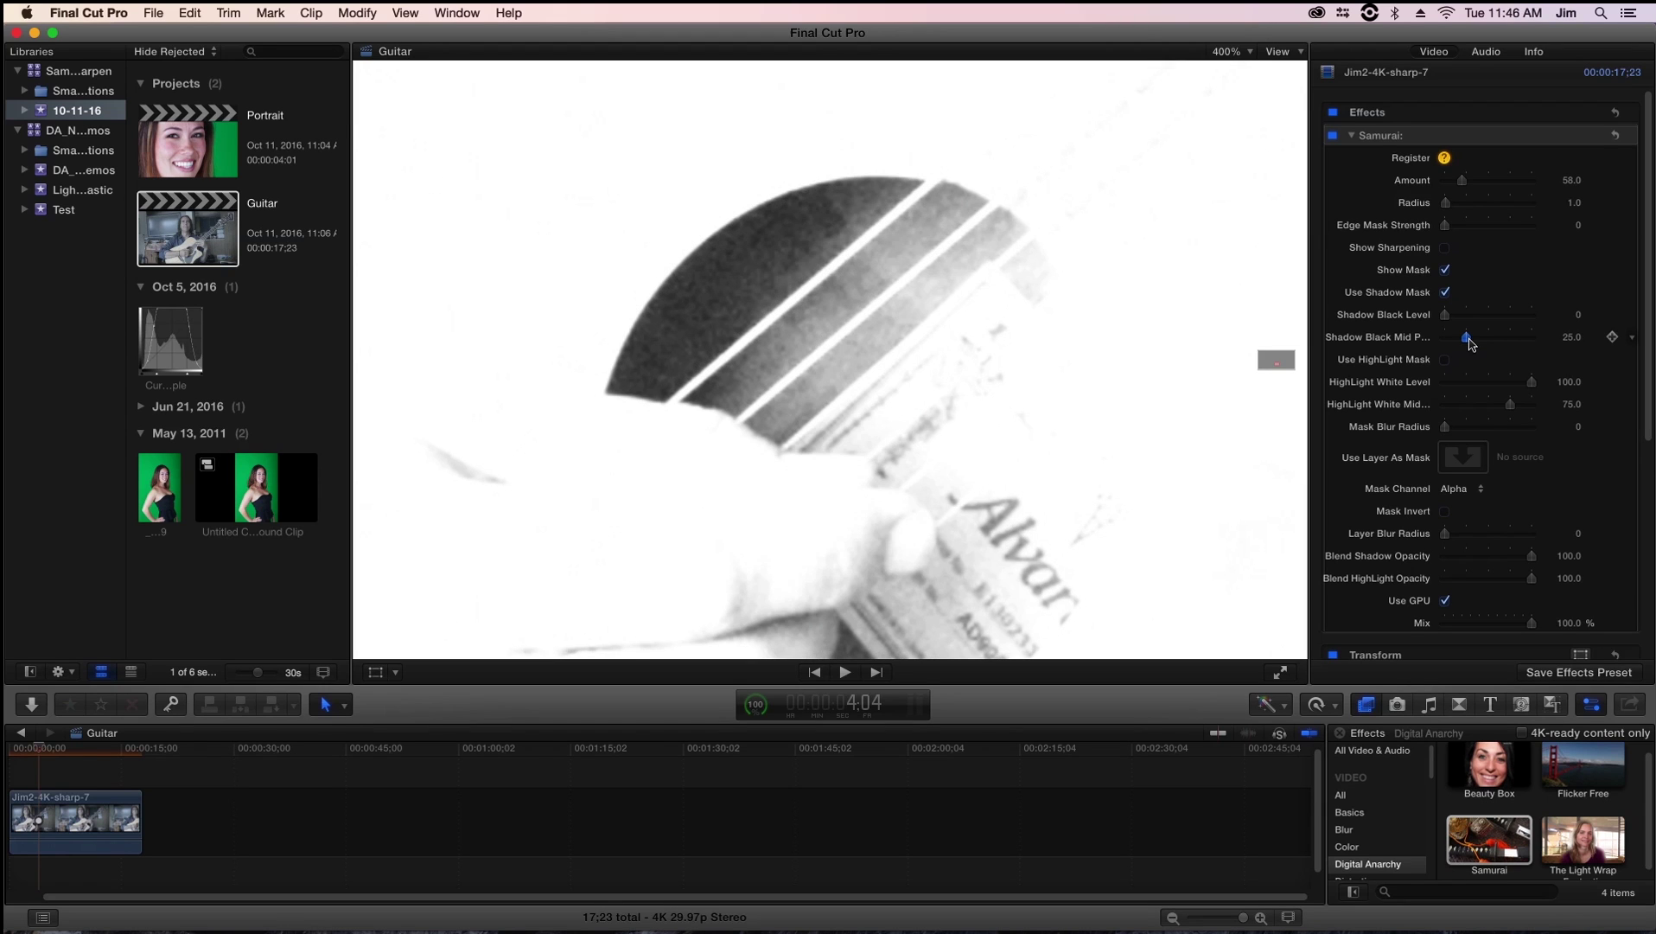
left_click_drag(1467, 338, 1484, 345)
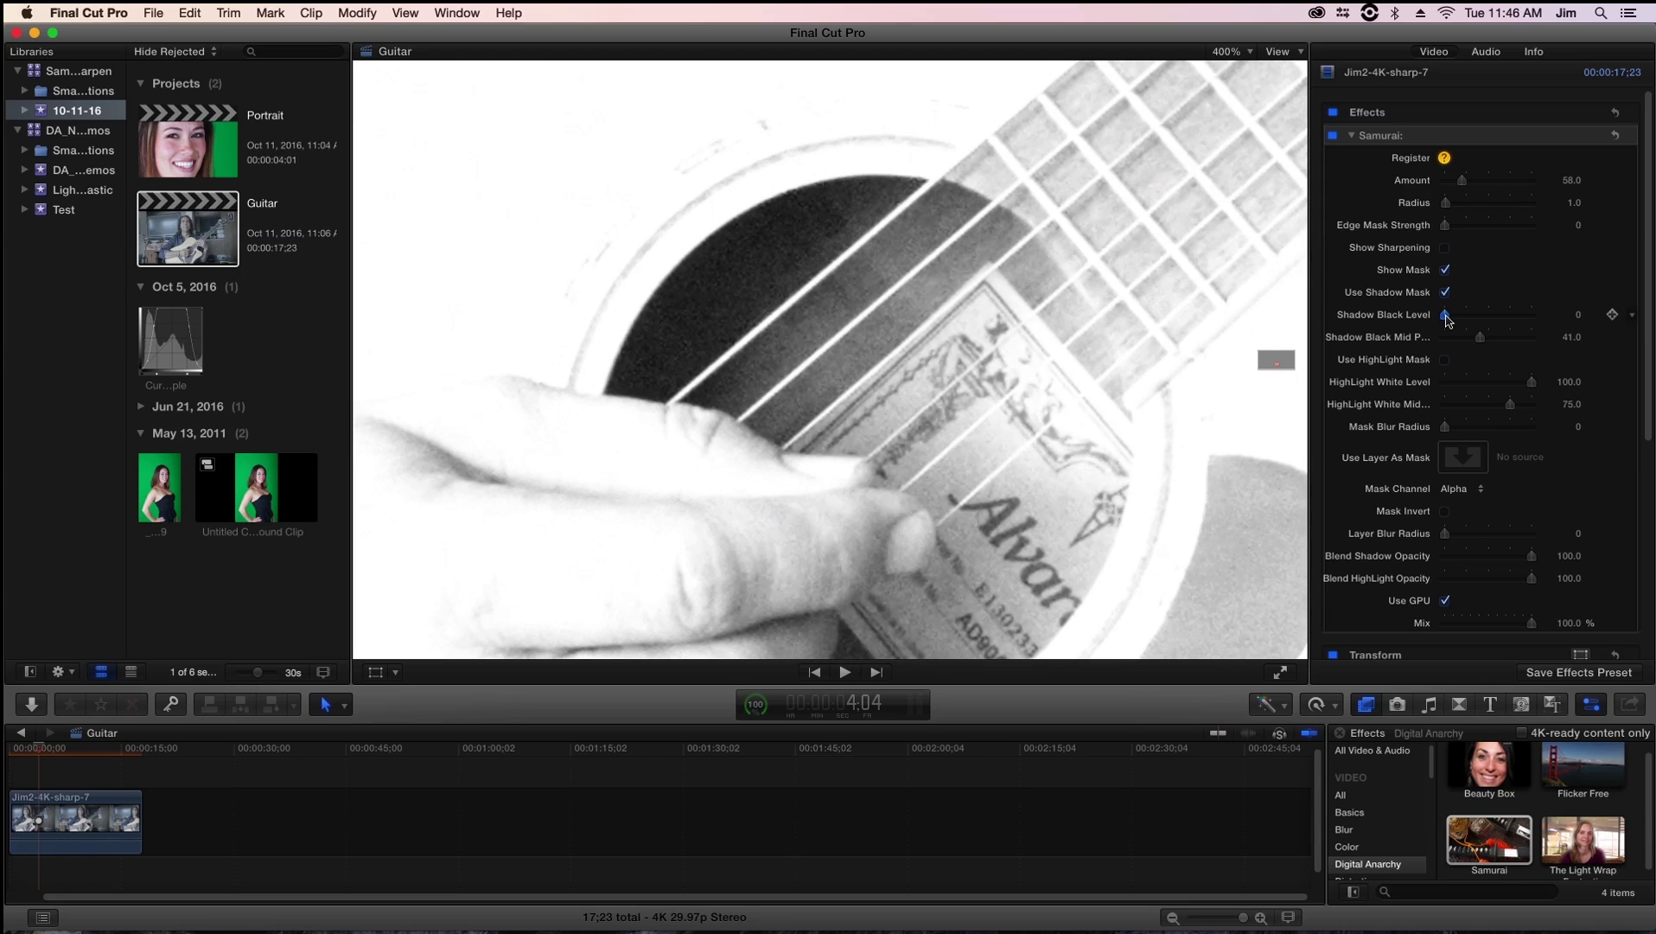
left_click_drag(1449, 317, 1453, 319)
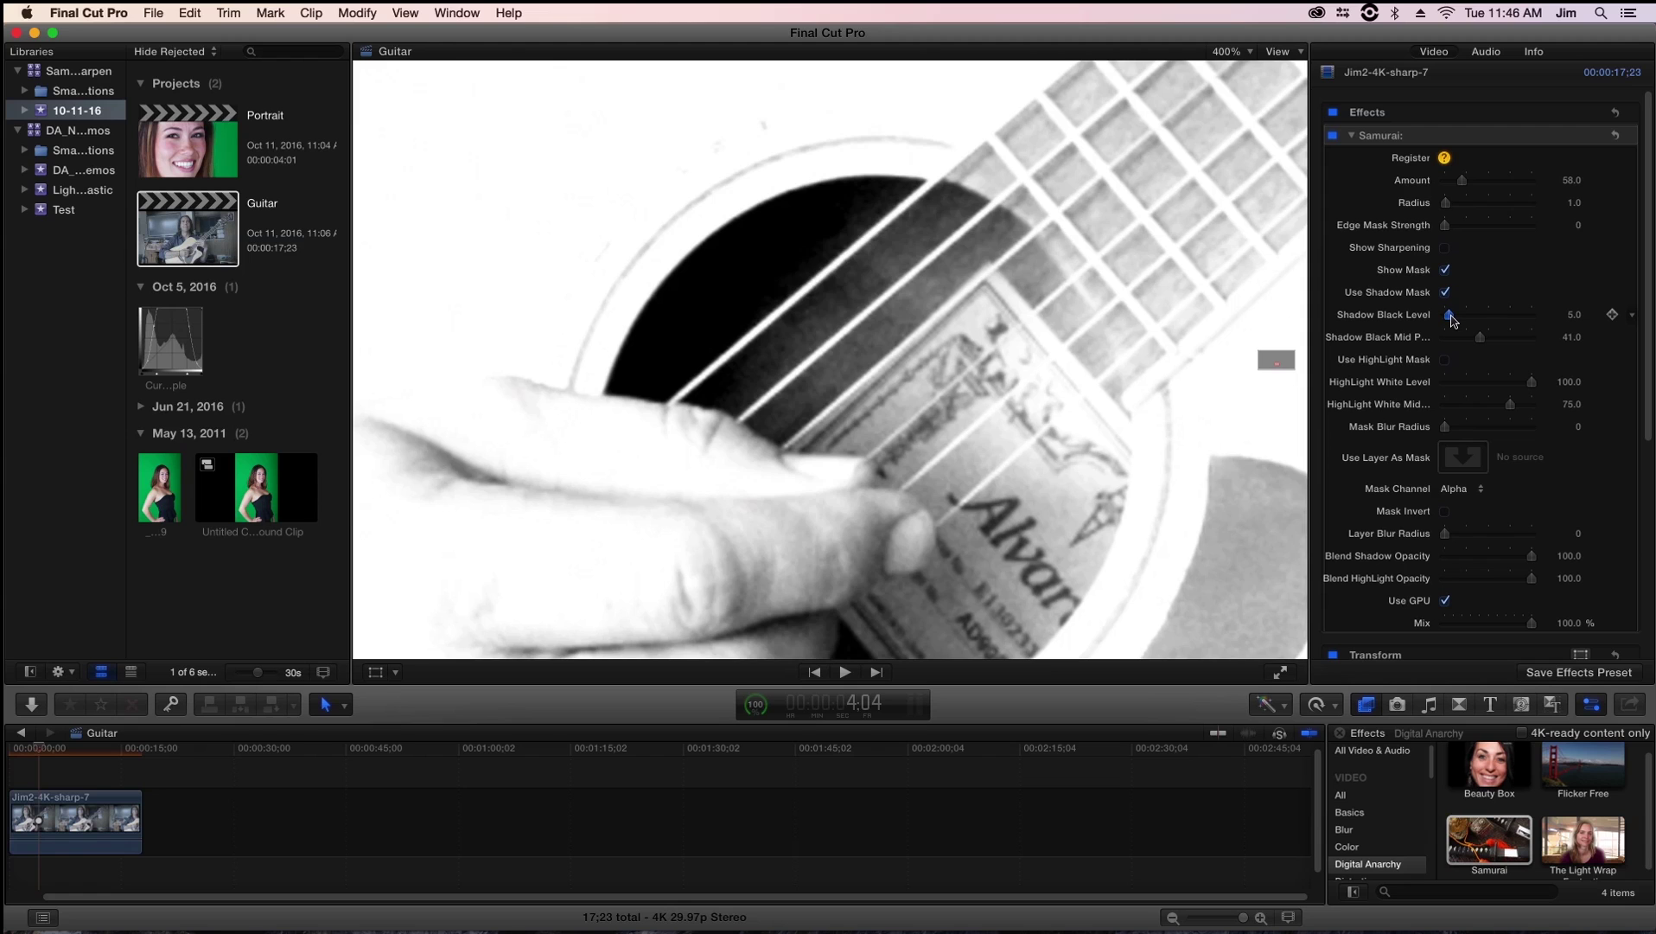
left_click_drag(1453, 319, 1455, 318)
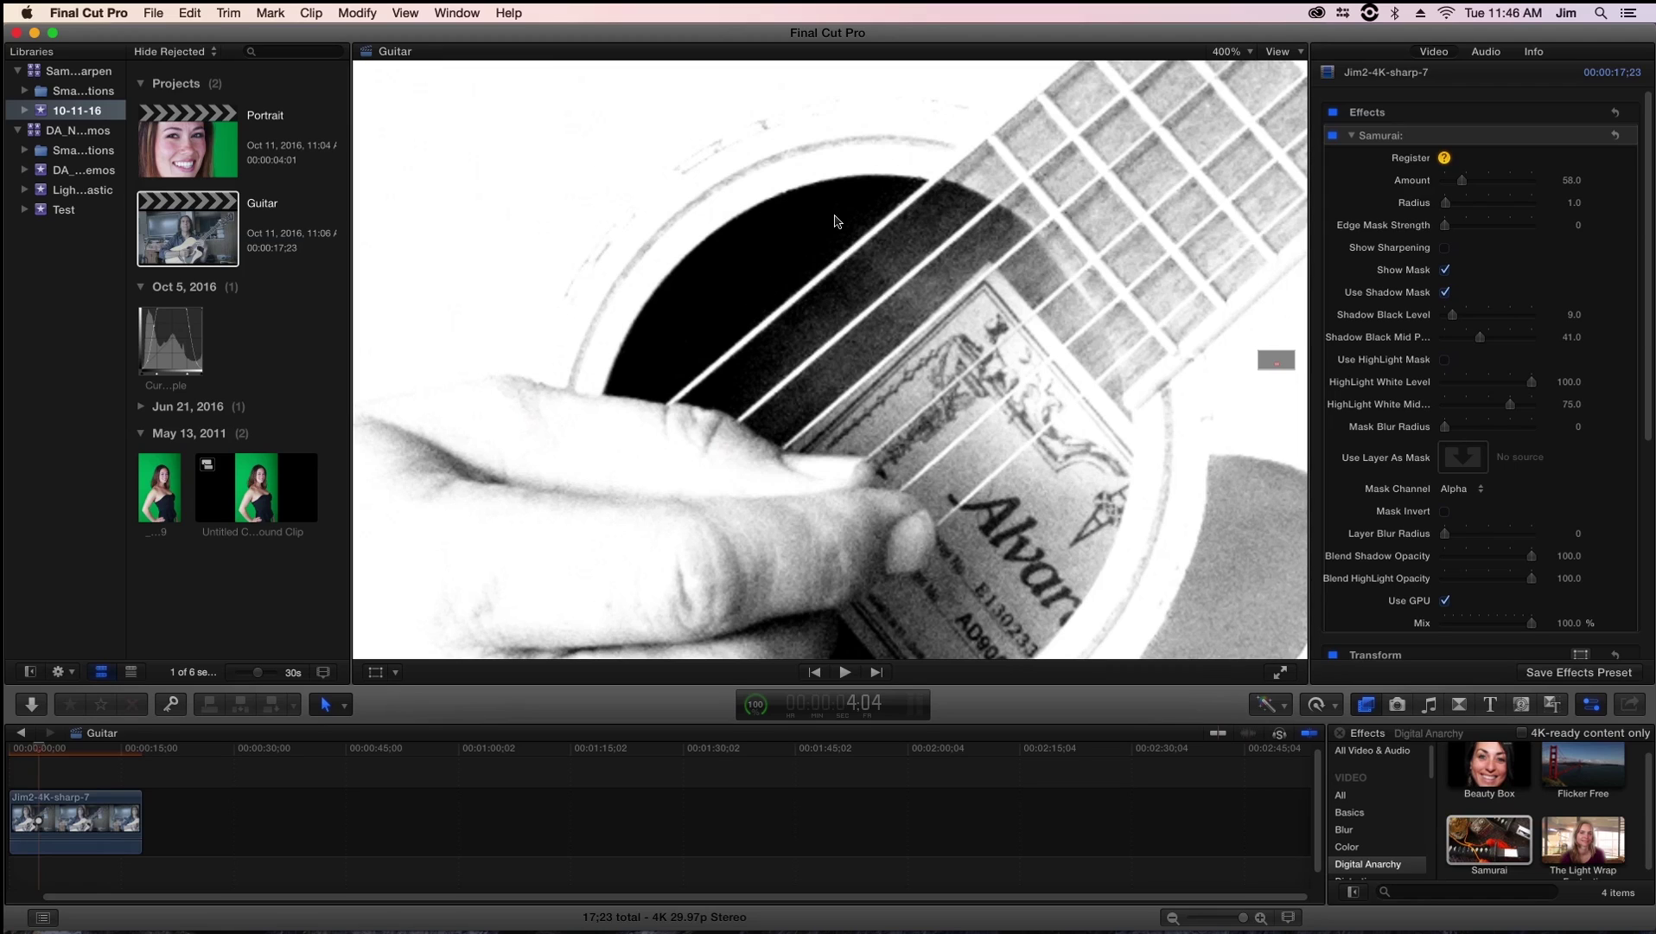
left_click(1454, 316)
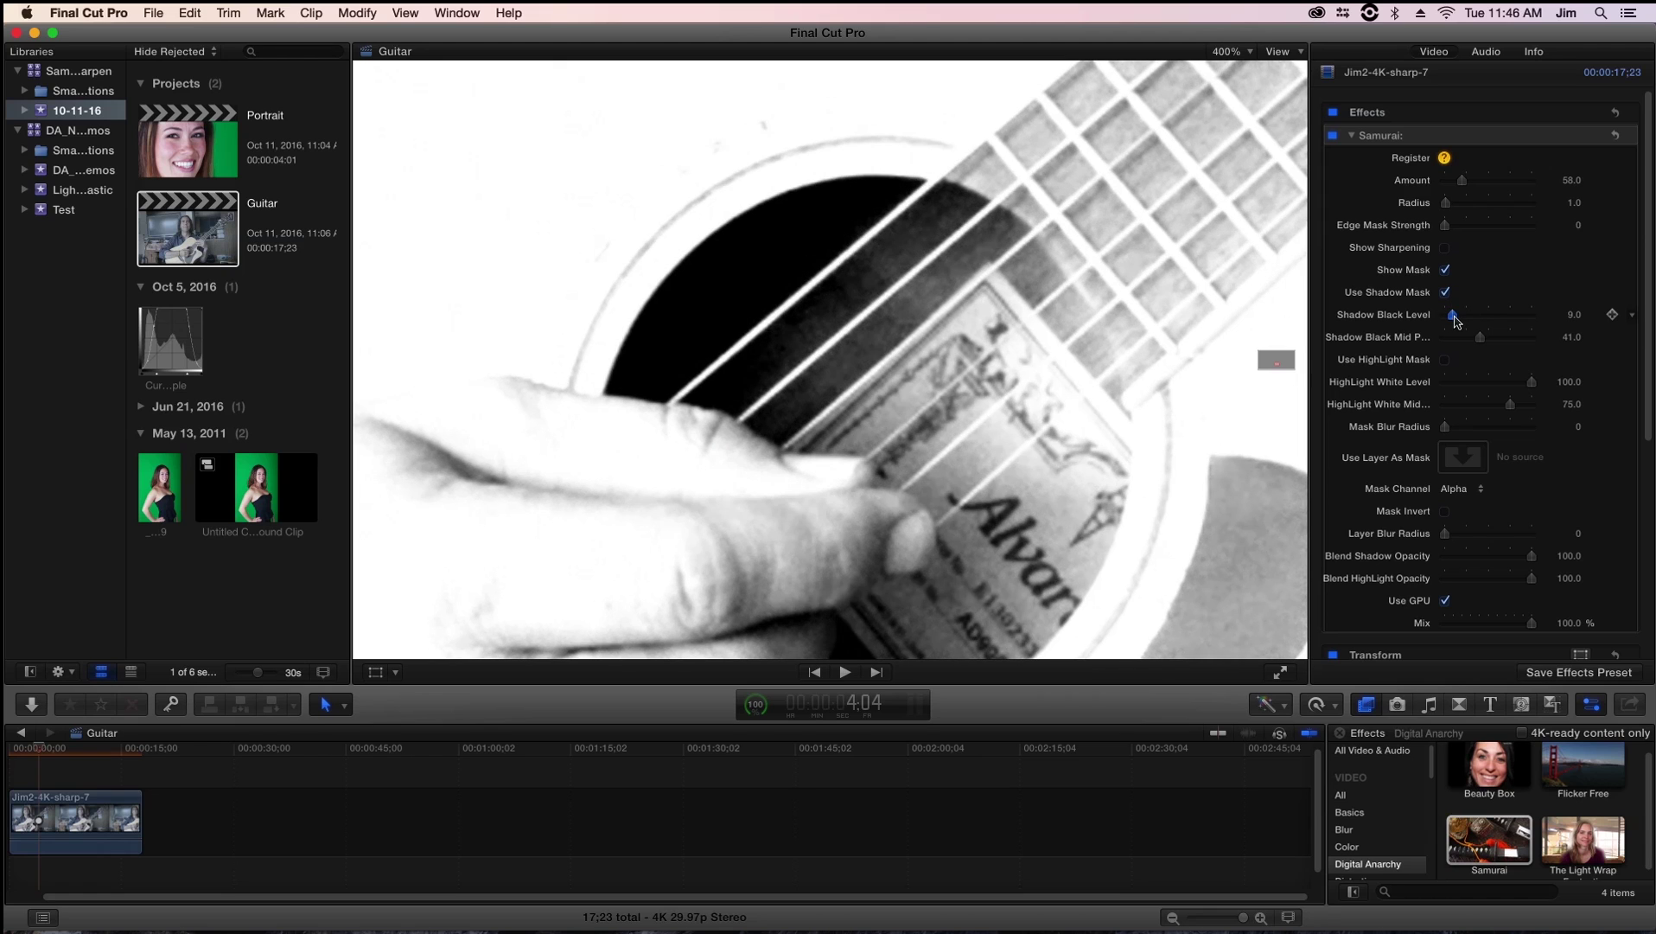
left_click_drag(1458, 322, 1461, 322)
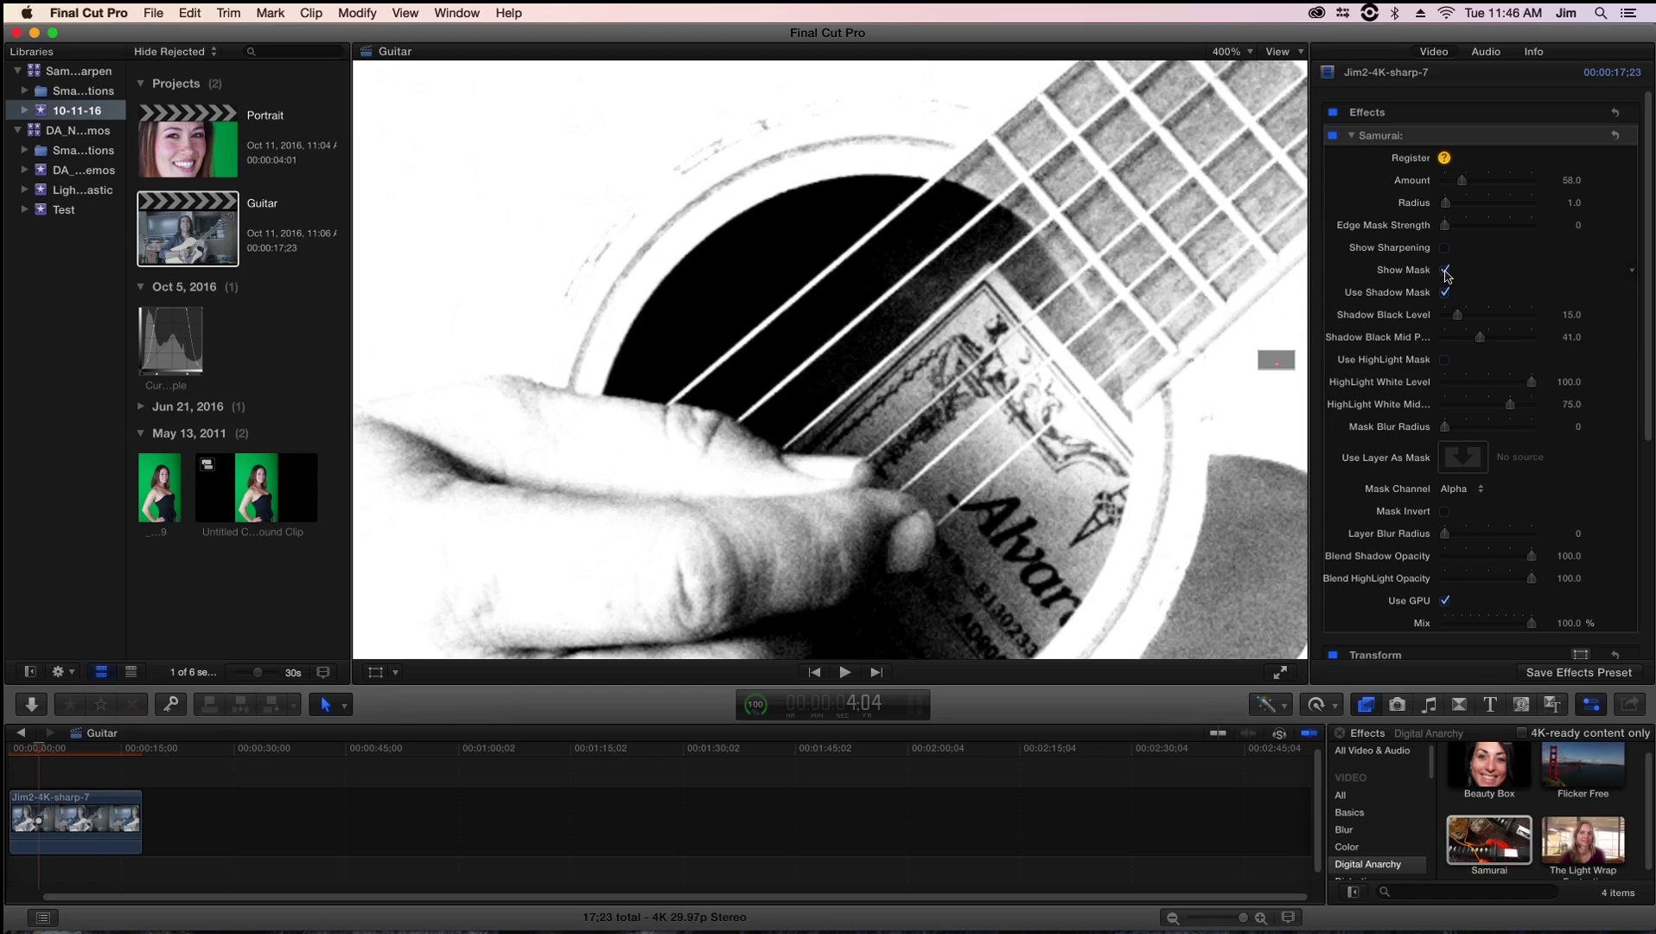
Hide the mask, toggle Use Shadow Mask off and on twice, then disable Samurai to compare.
left_click(1445, 270)
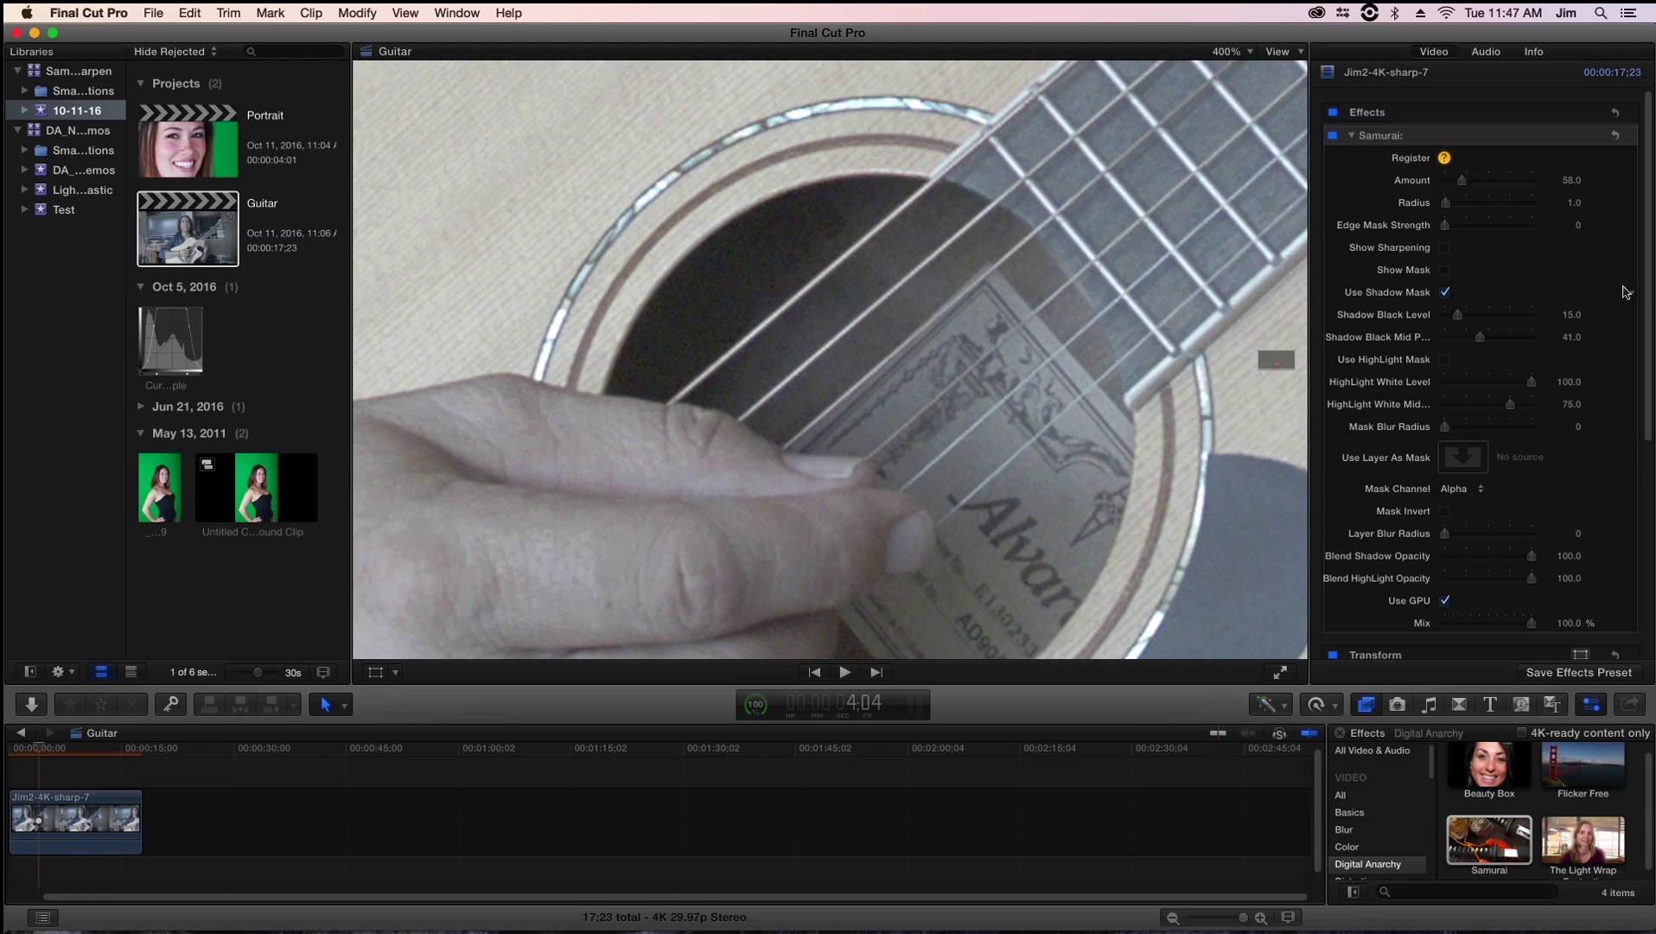
left_click(1445, 293)
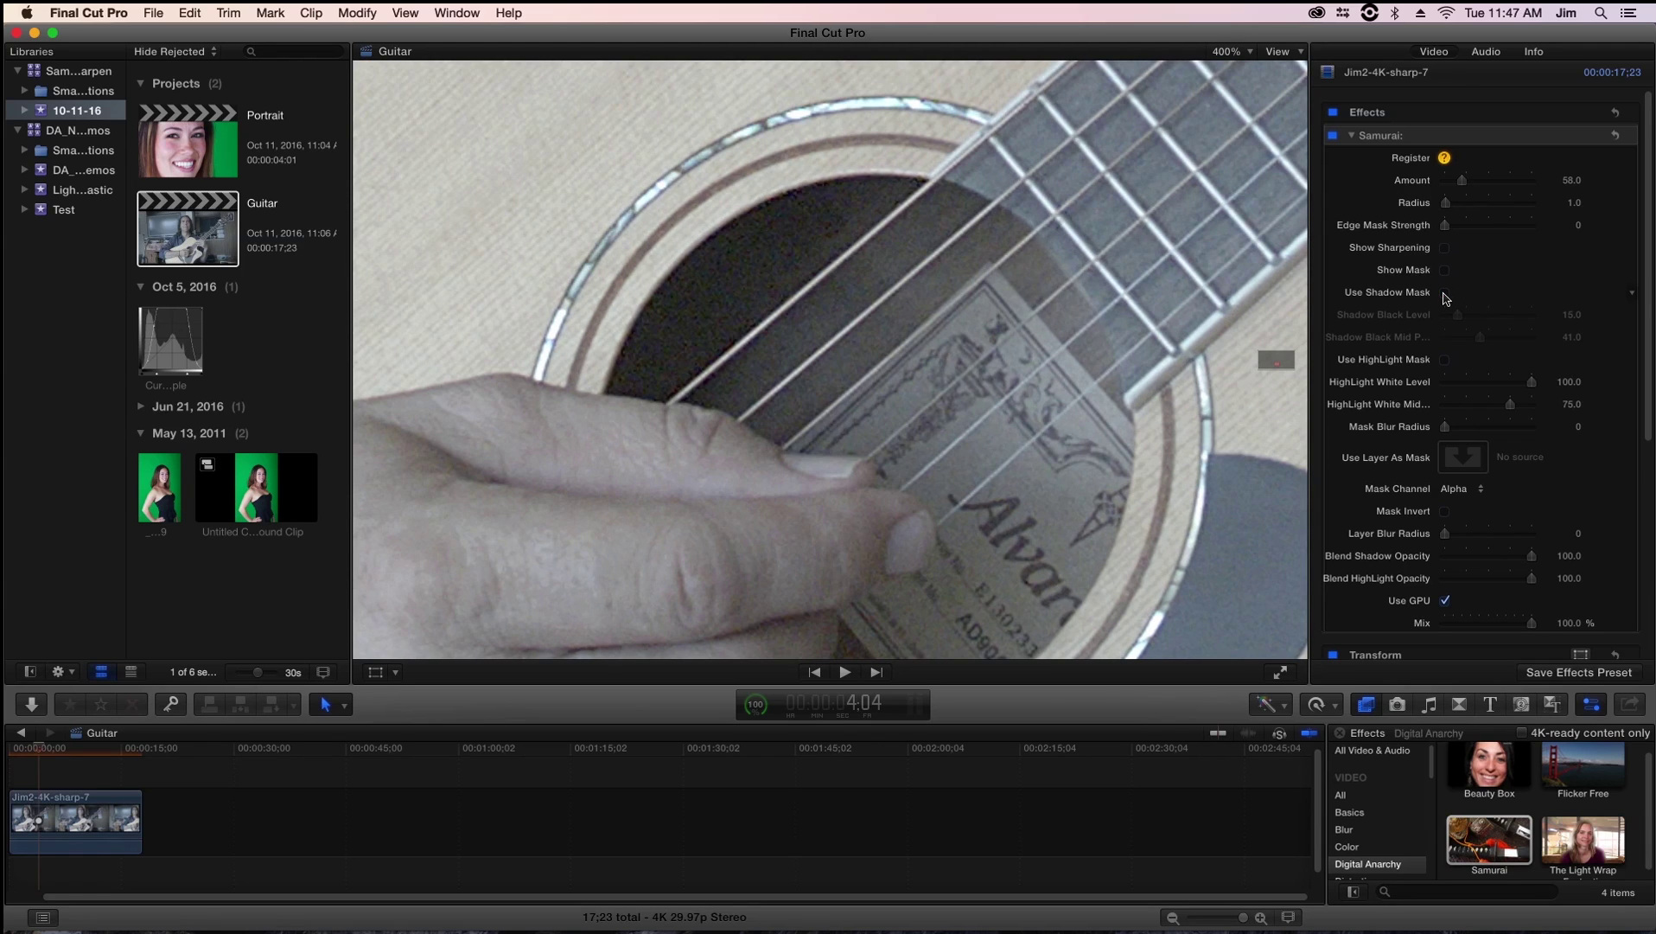
left_click(1445, 294)
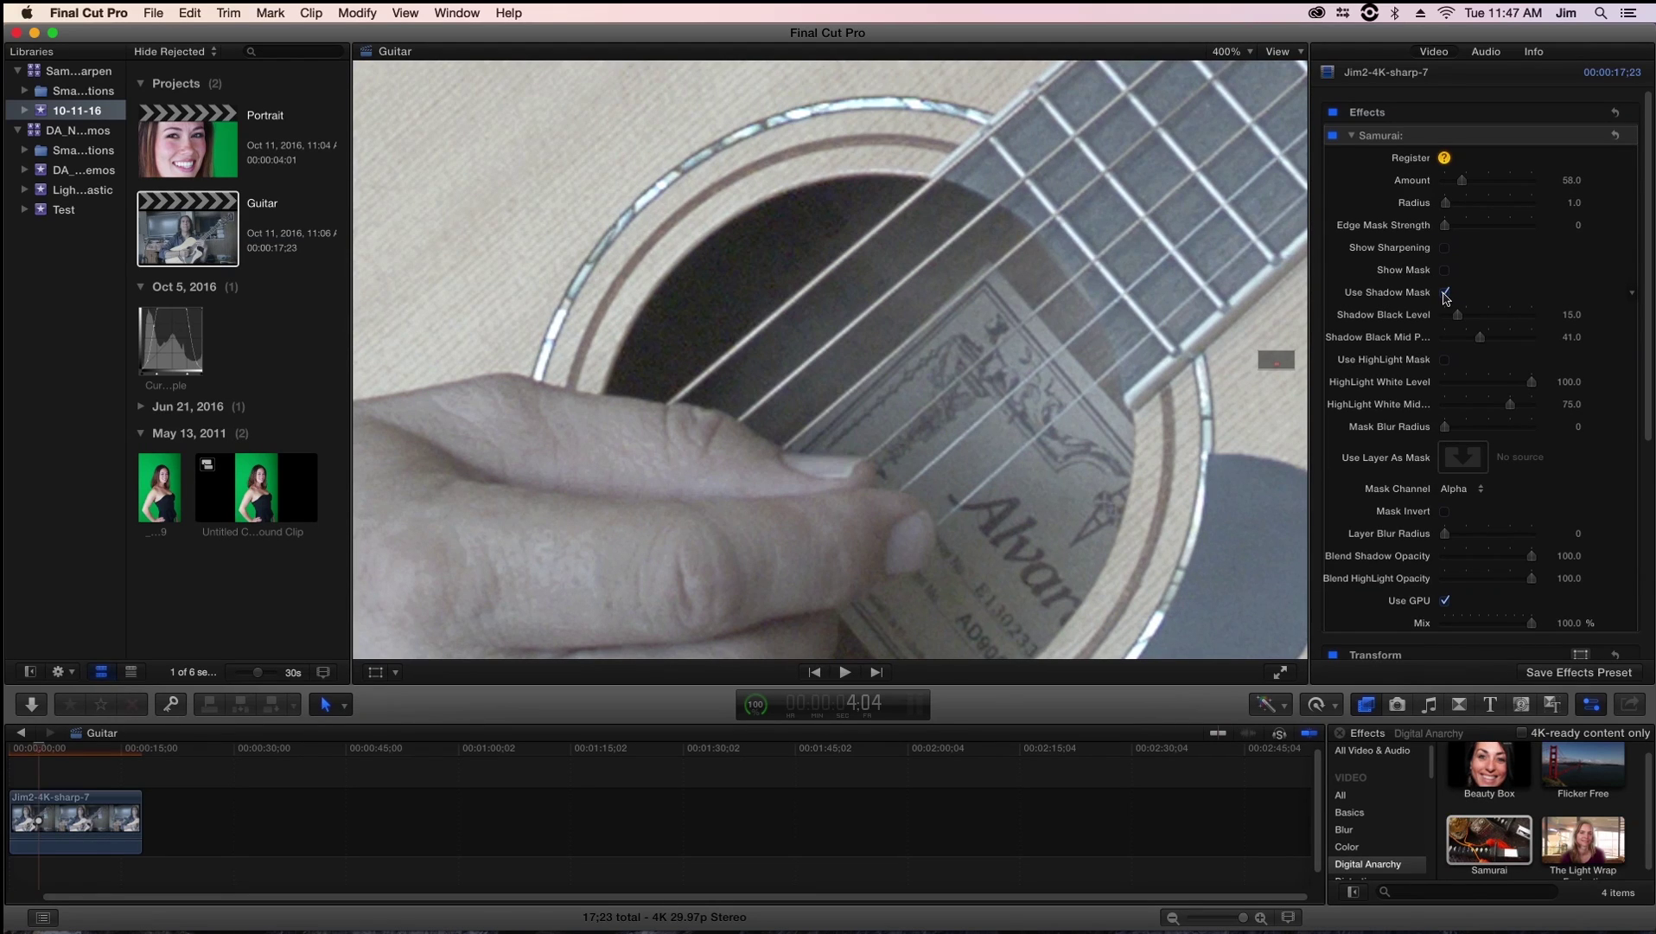
left_click(1445, 293)
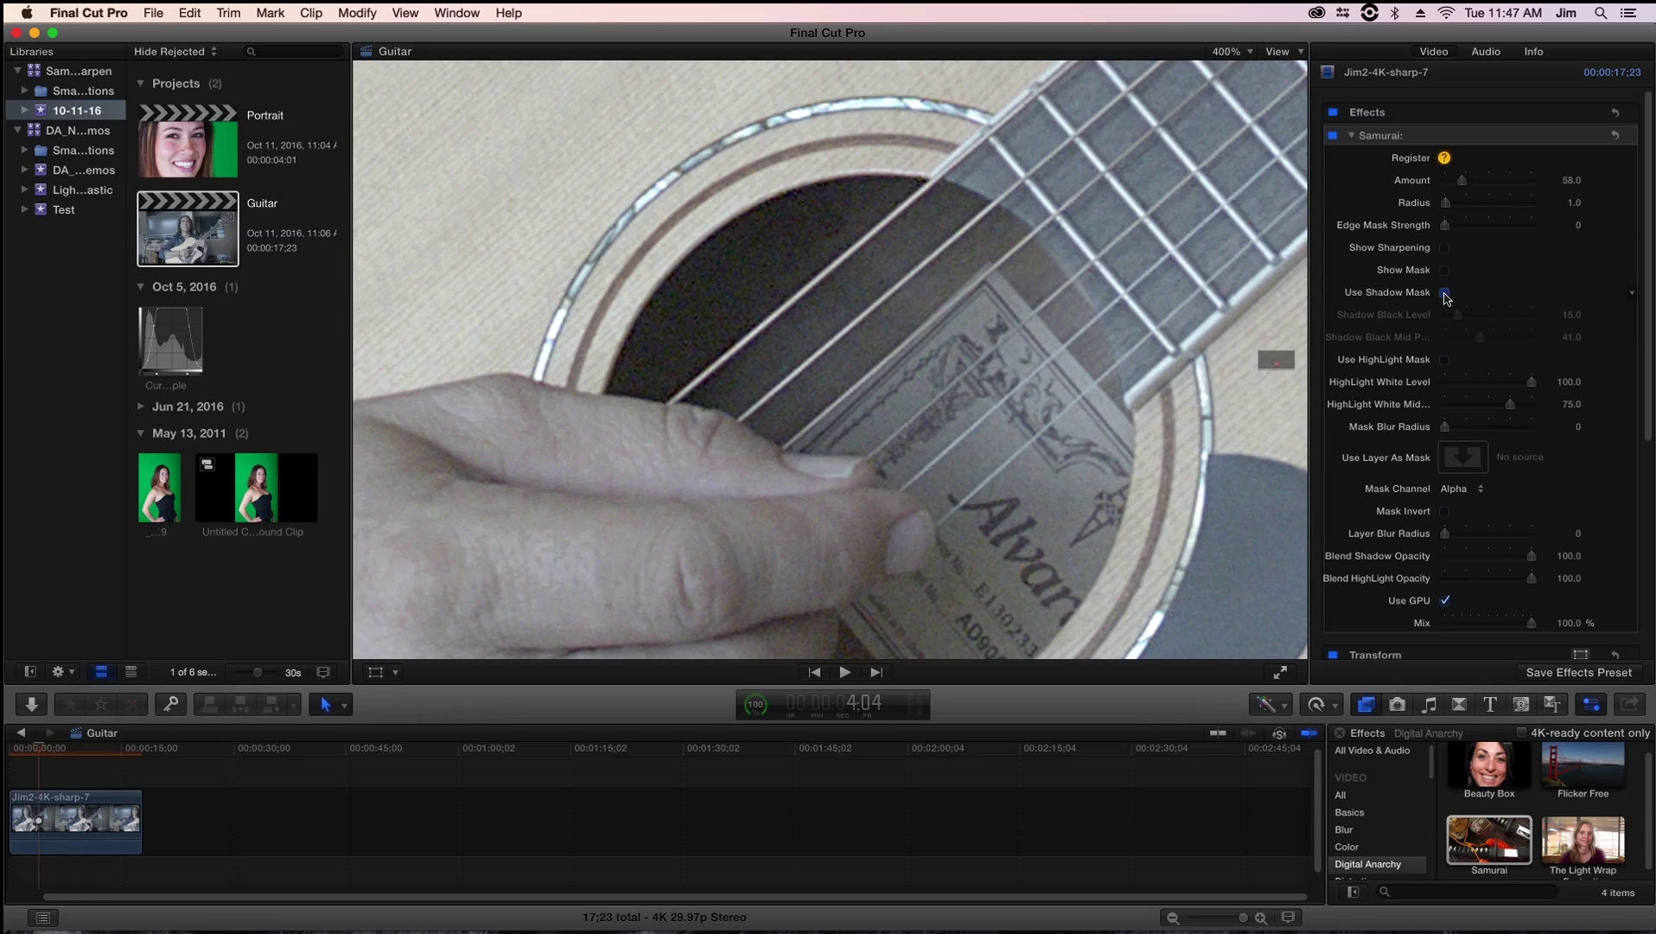
left_click(1445, 294)
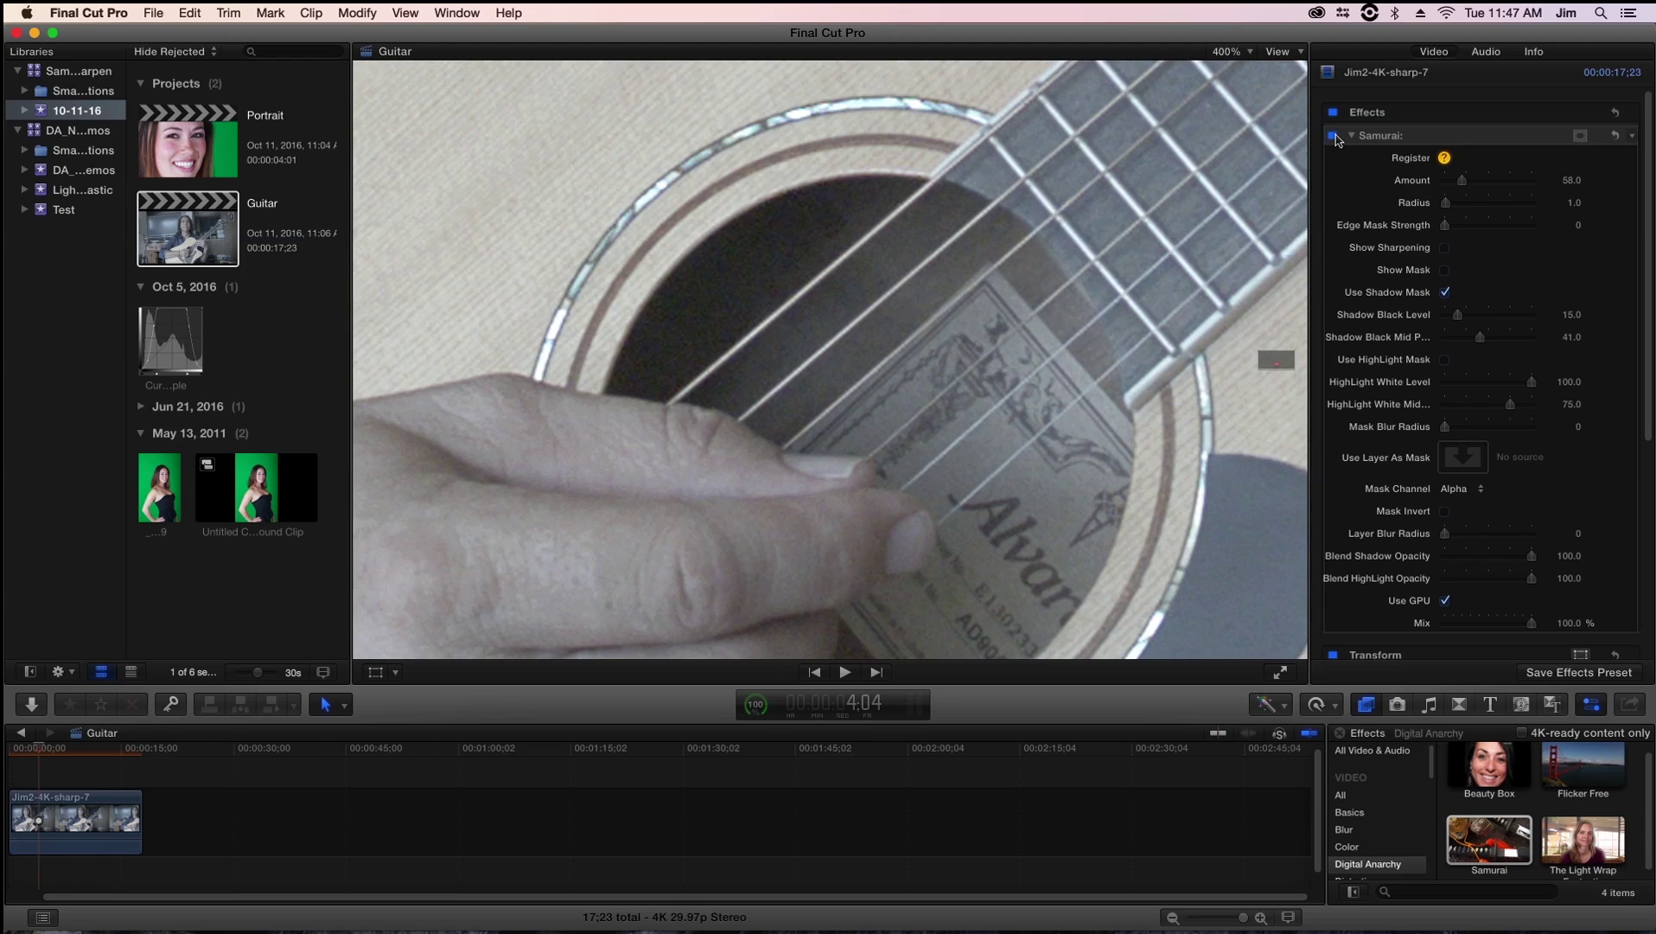
left_click(1334, 137)
Show the Curves-example still from the 10-11-16 event in the viewer.
left_click(179, 337)
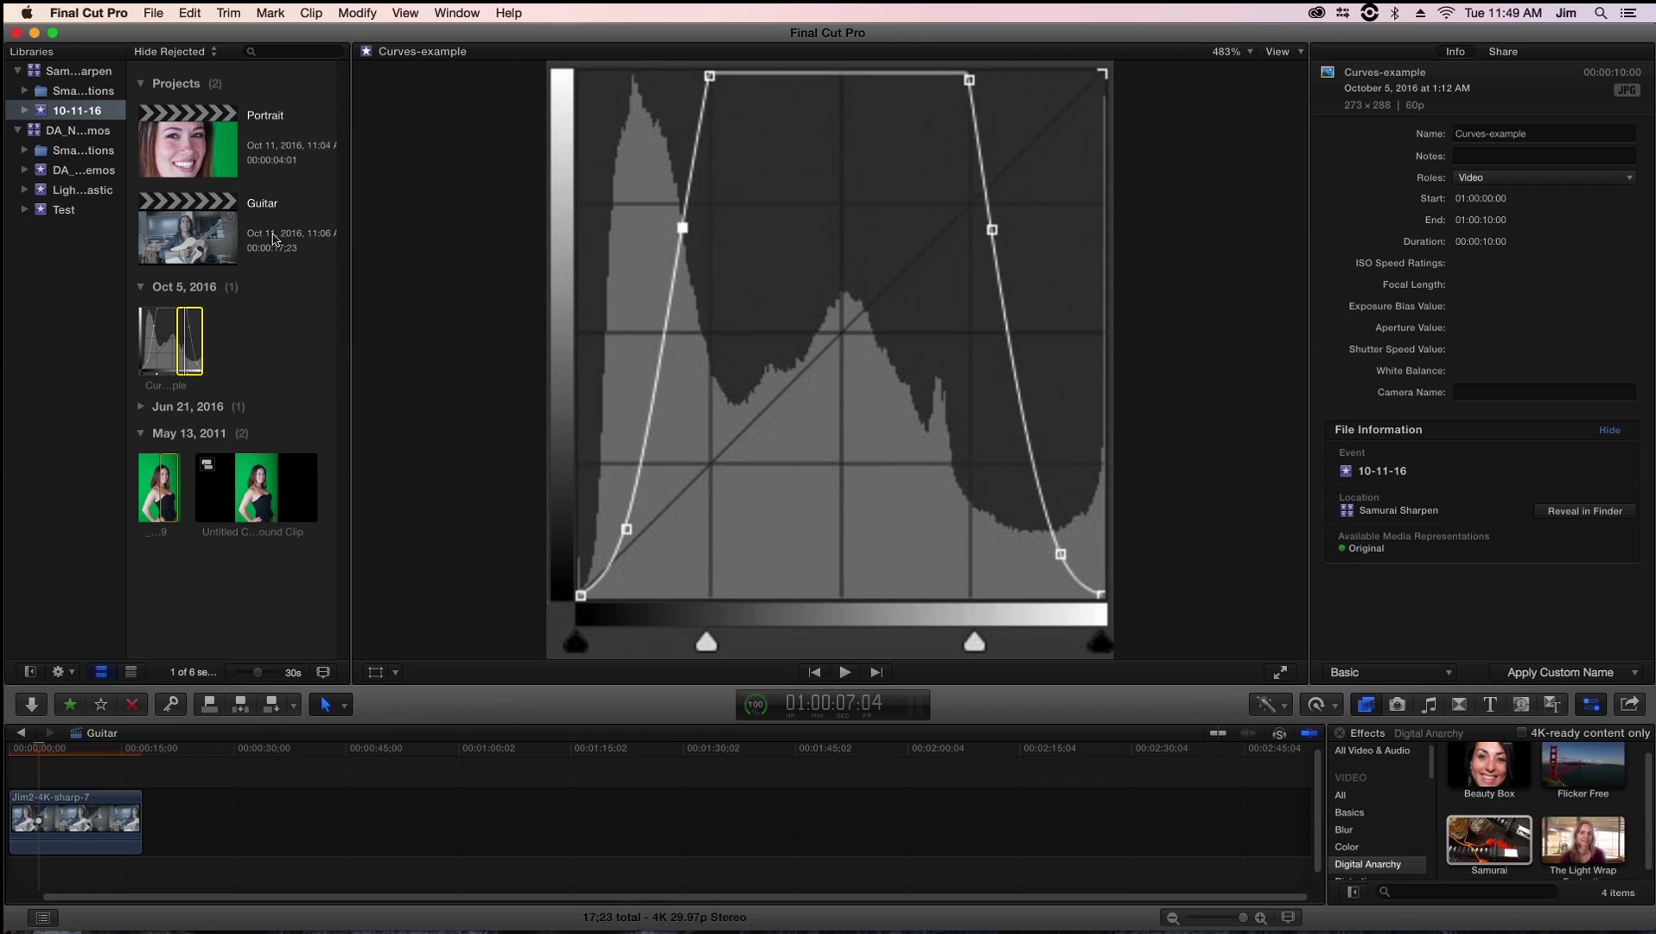
Return to the Guitar project and toggle Samurai off and back on to compare.
left_click(208, 218)
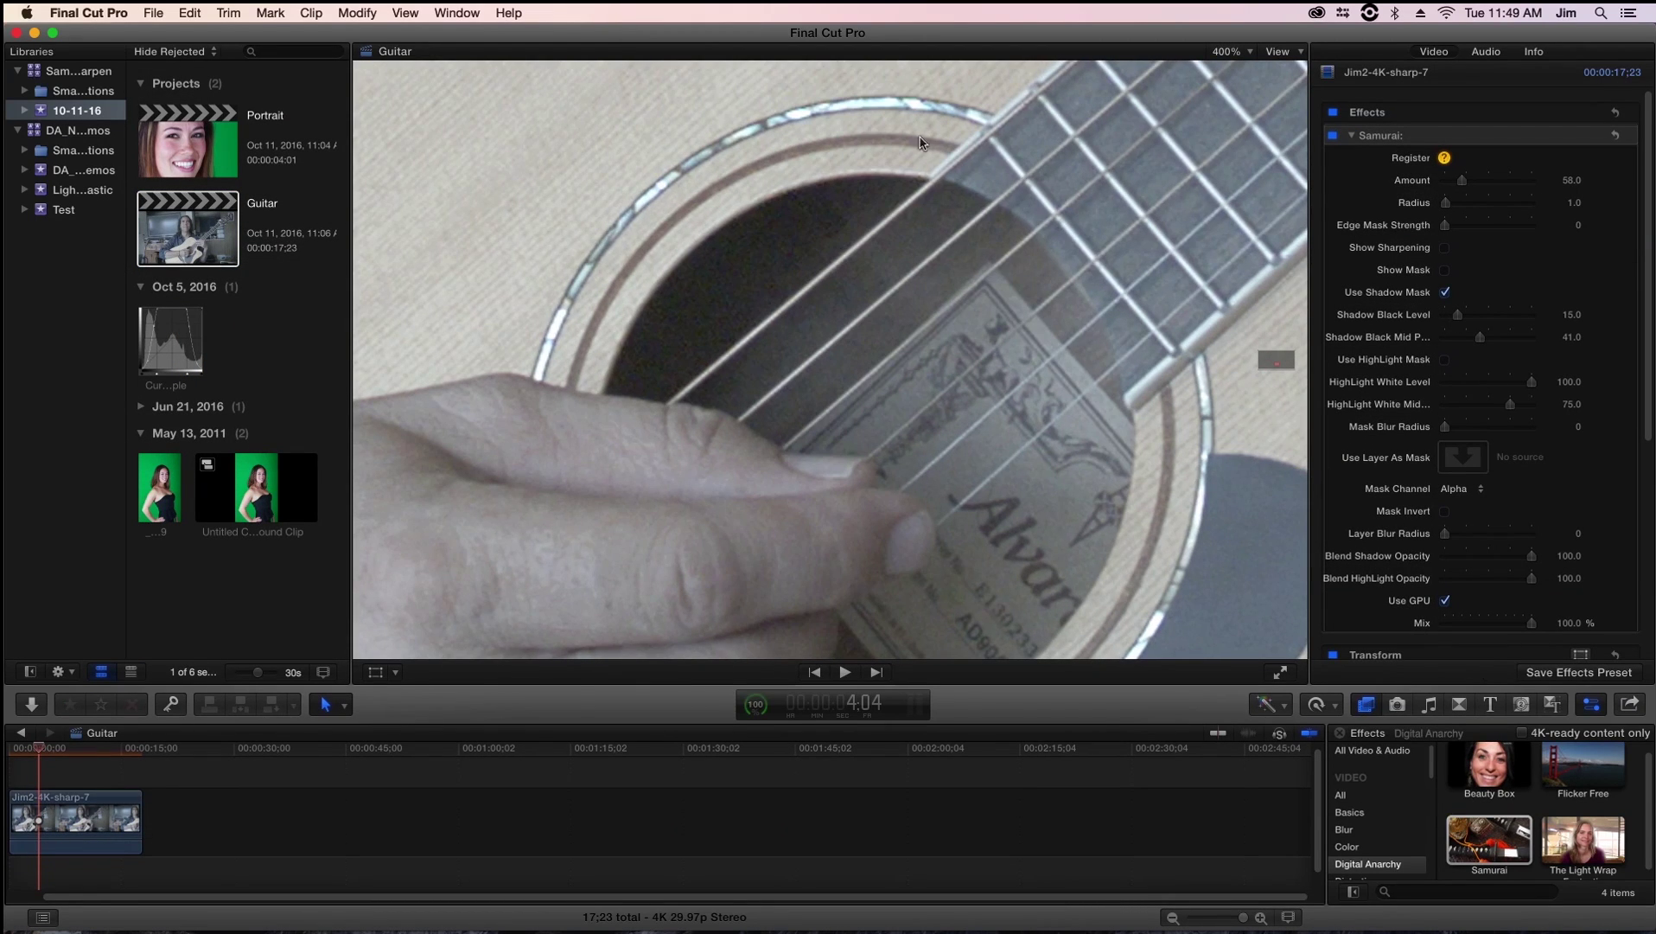
left_click(1333, 136)
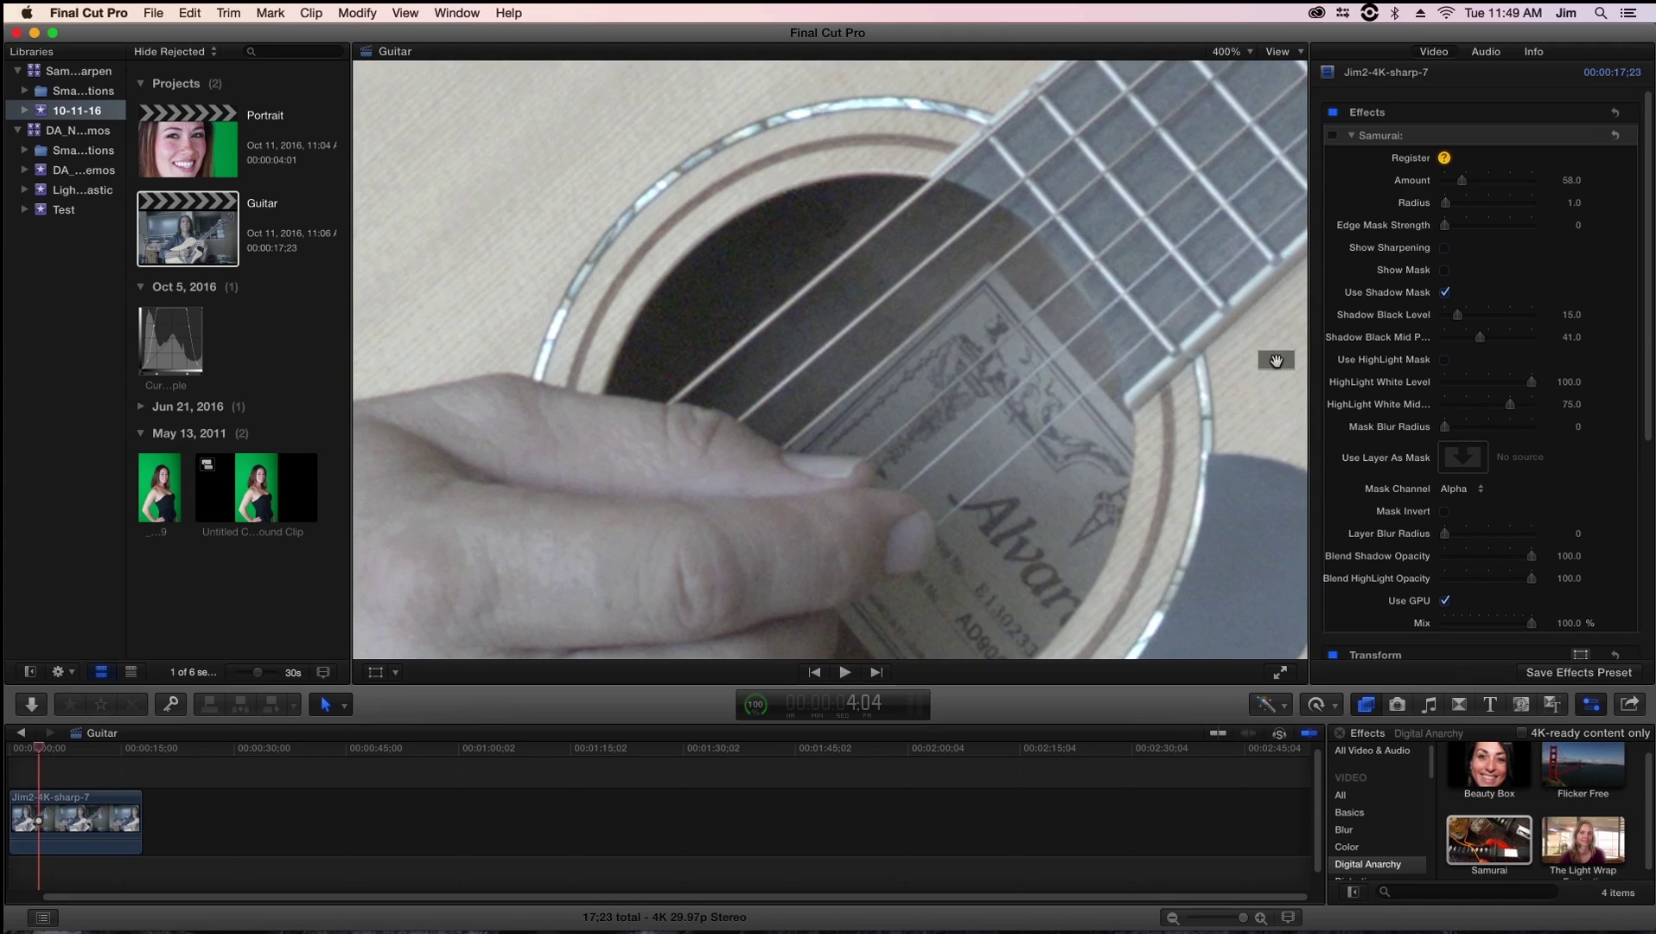
scroll(1276, 361, "down", 3)
scroll(1276, 361, "up", 5)
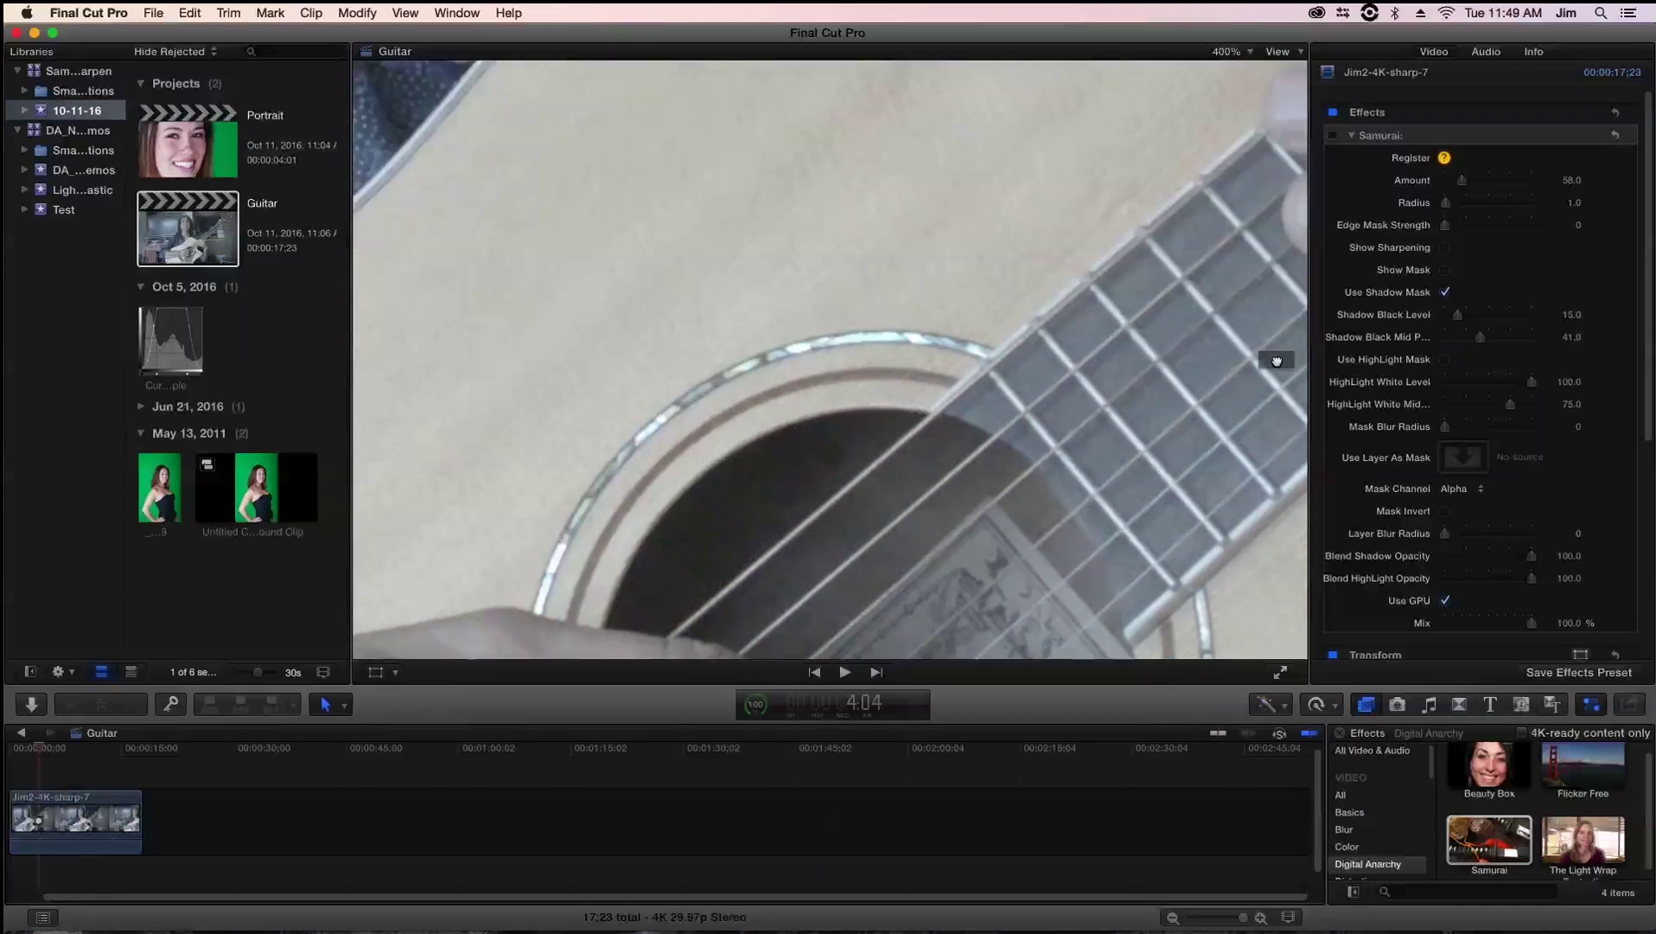
scroll(1276, 360, "down", 2)
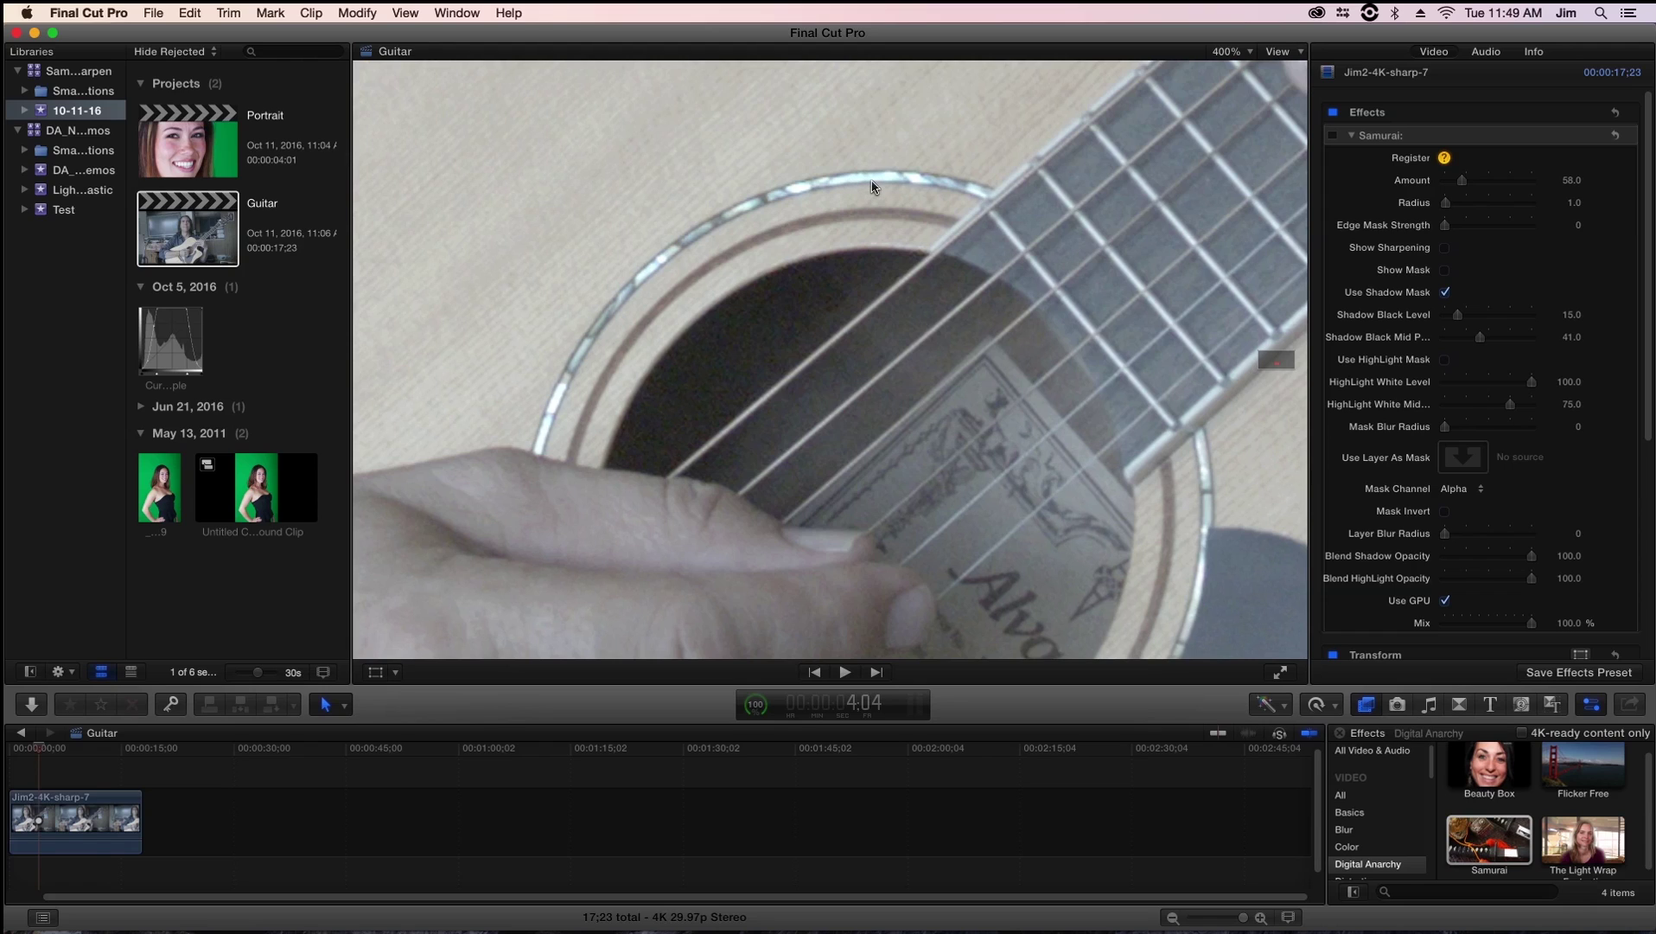
left_click(1333, 136)
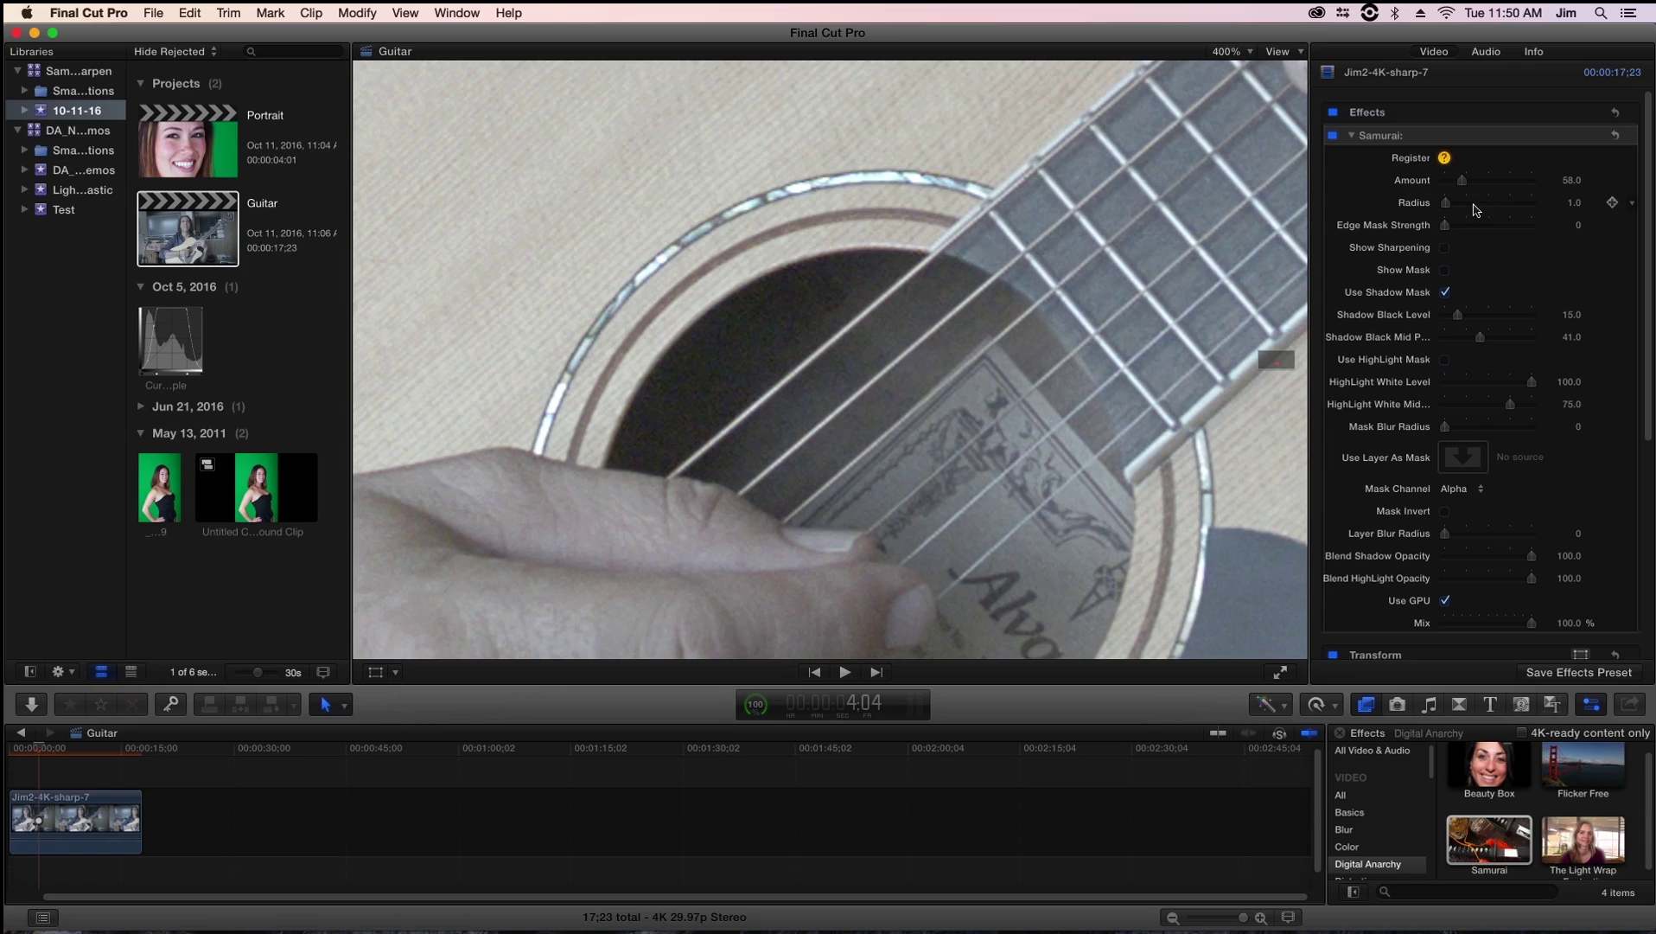
Set the Samurai Radius to 2.0.
left_click(1563, 207)
type("2")
key("Return")
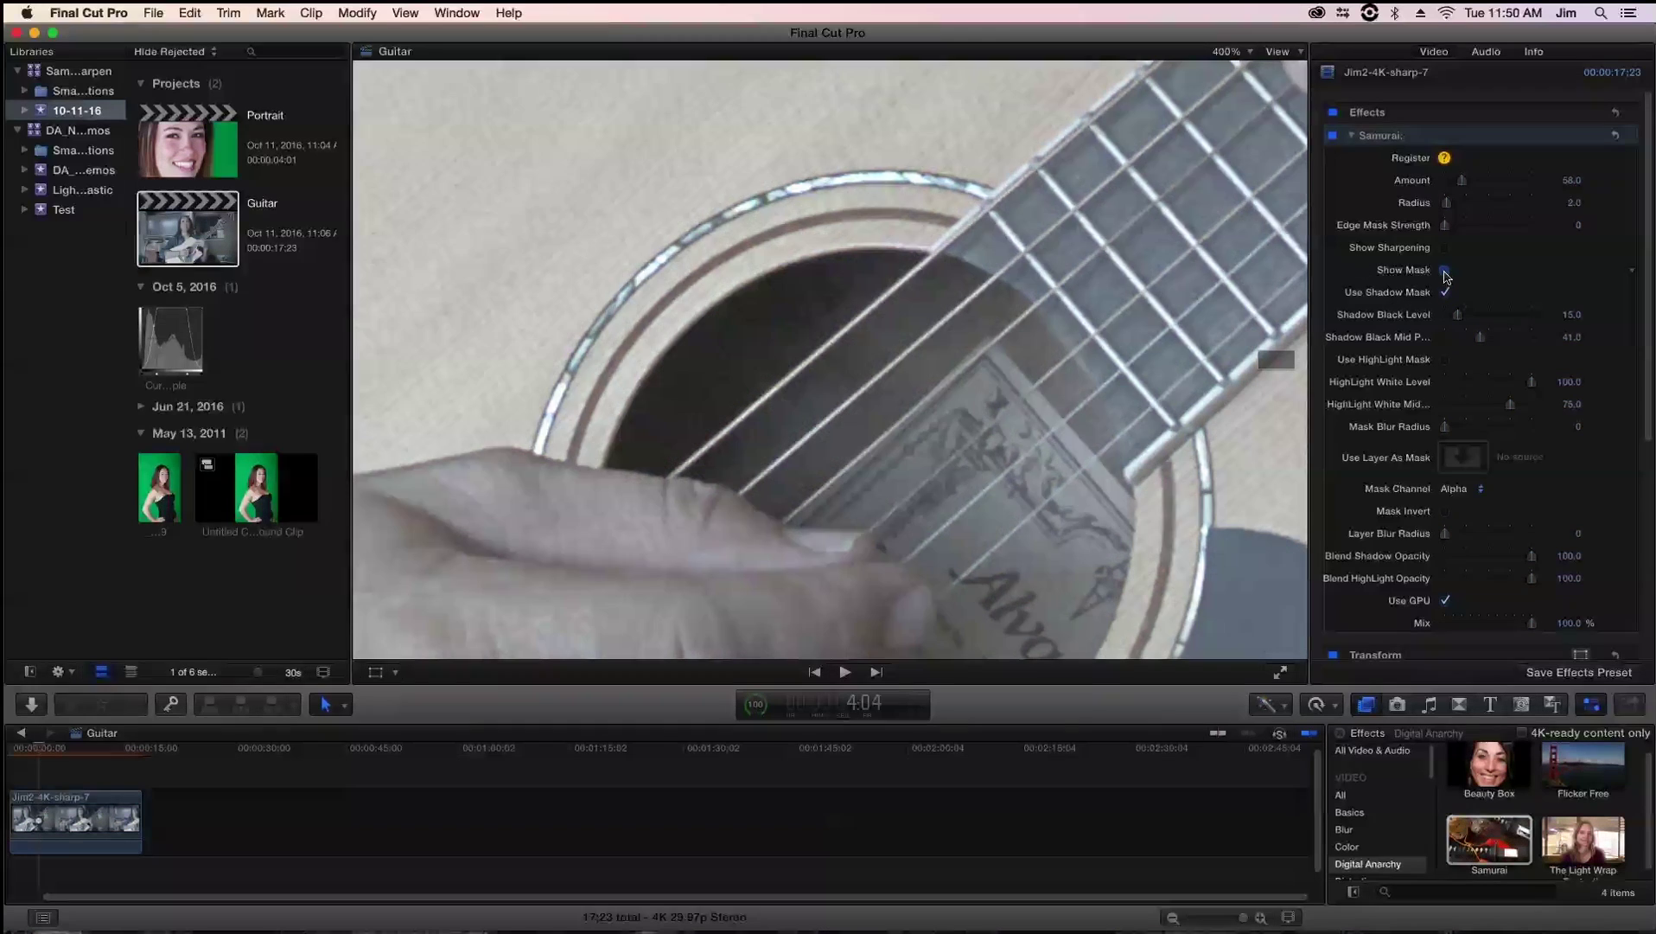
Show the mask and enable the highlight mask with White Level 91 and White Mid 64.
left_click(1444, 270)
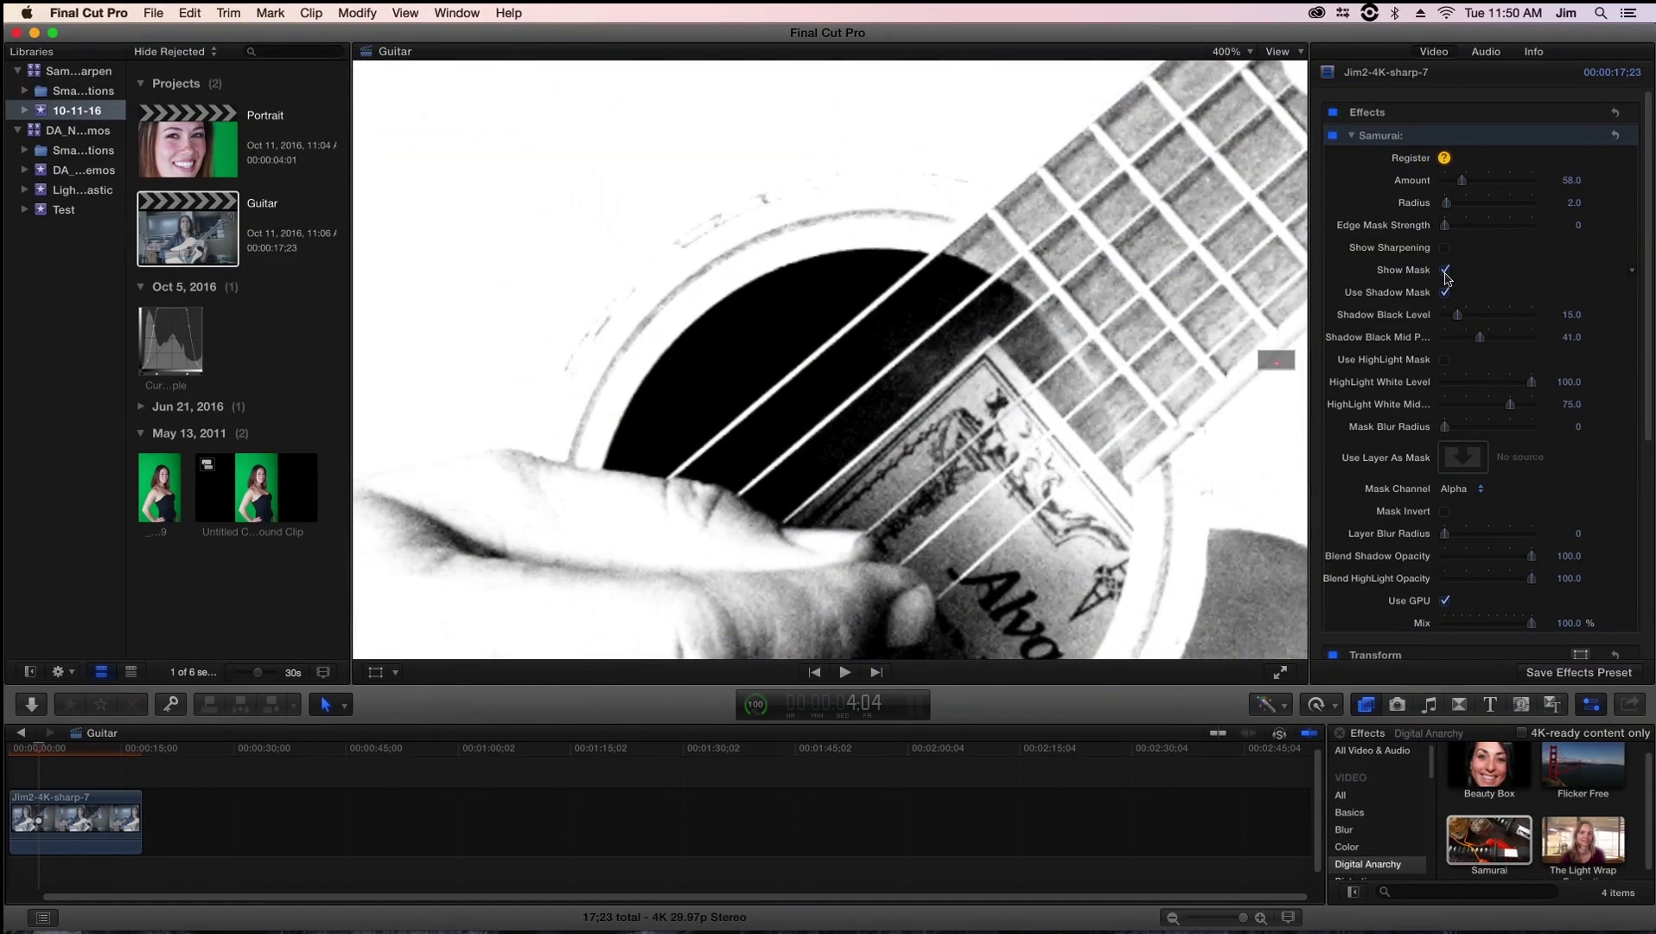
left_click(1445, 361)
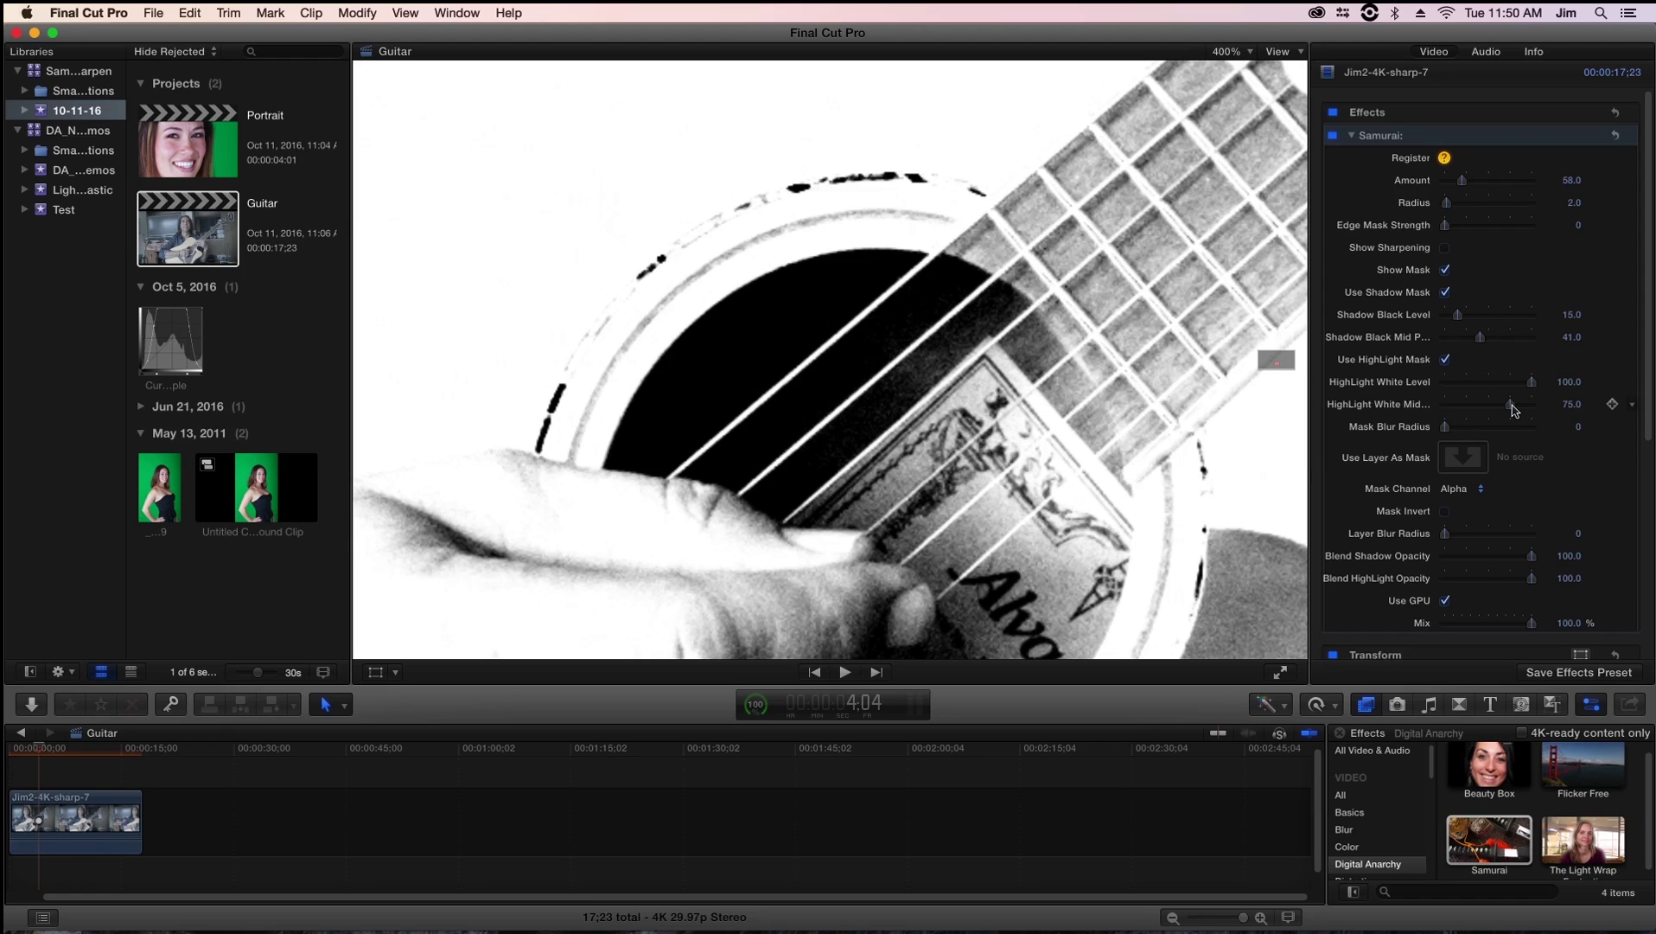
left_click(1512, 404)
left_click_drag(1505, 403, 1526, 389)
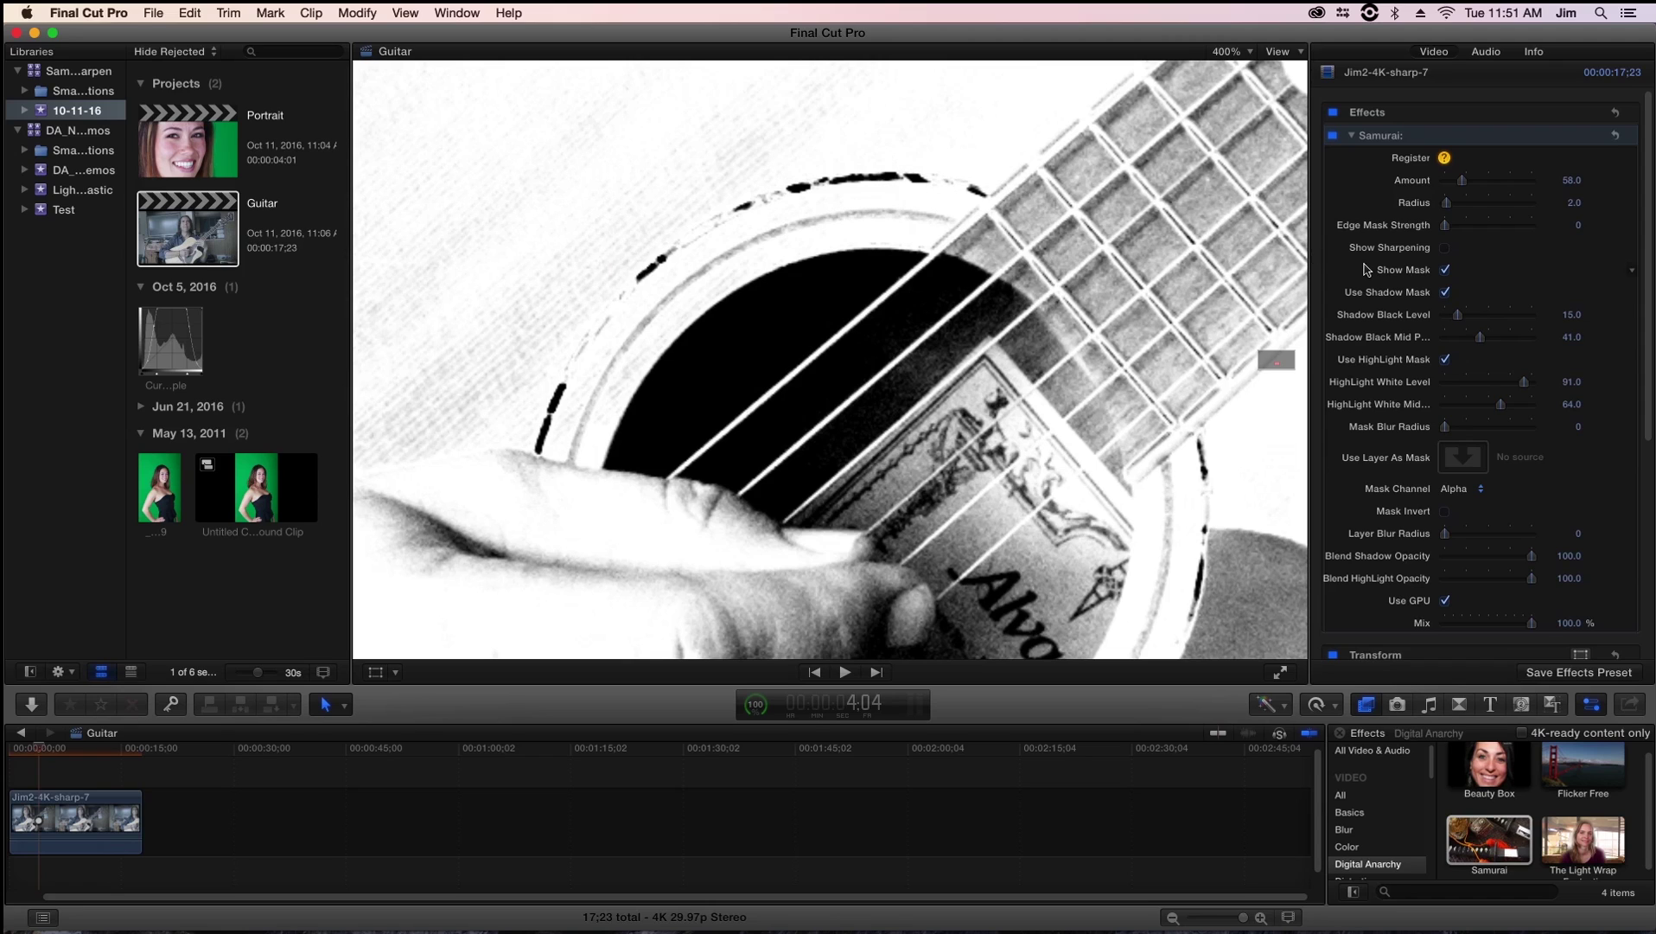
Hide the mask preview, then toggle the highlight mask off and back on to compare.
left_click(1445, 270)
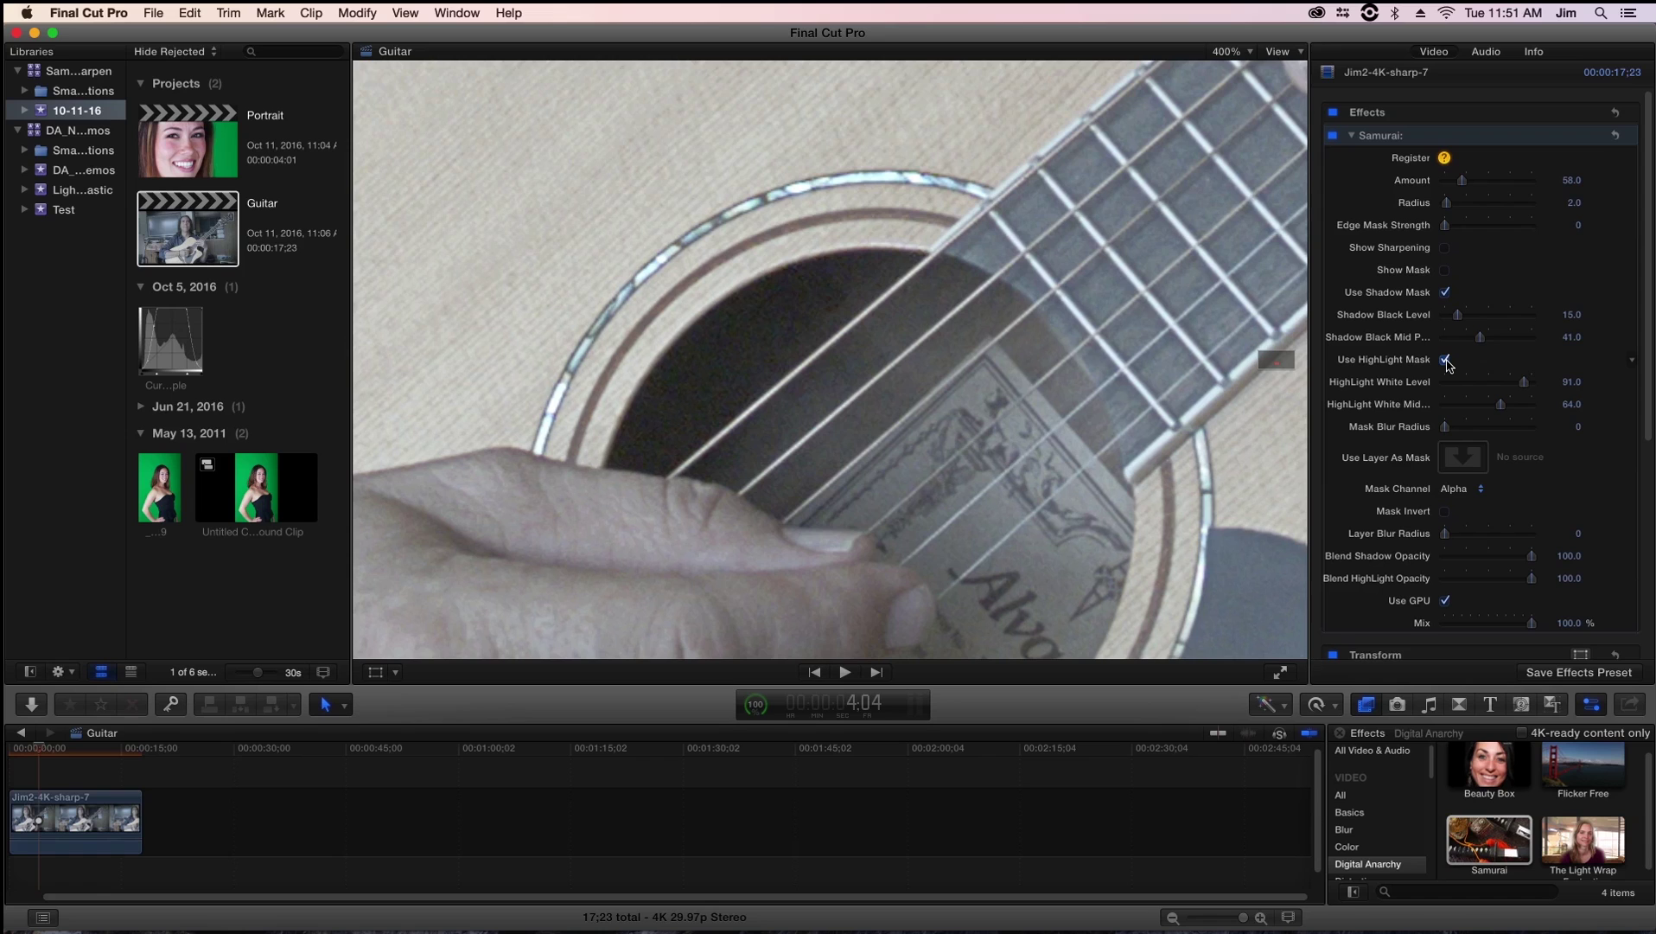
left_click(1446, 362)
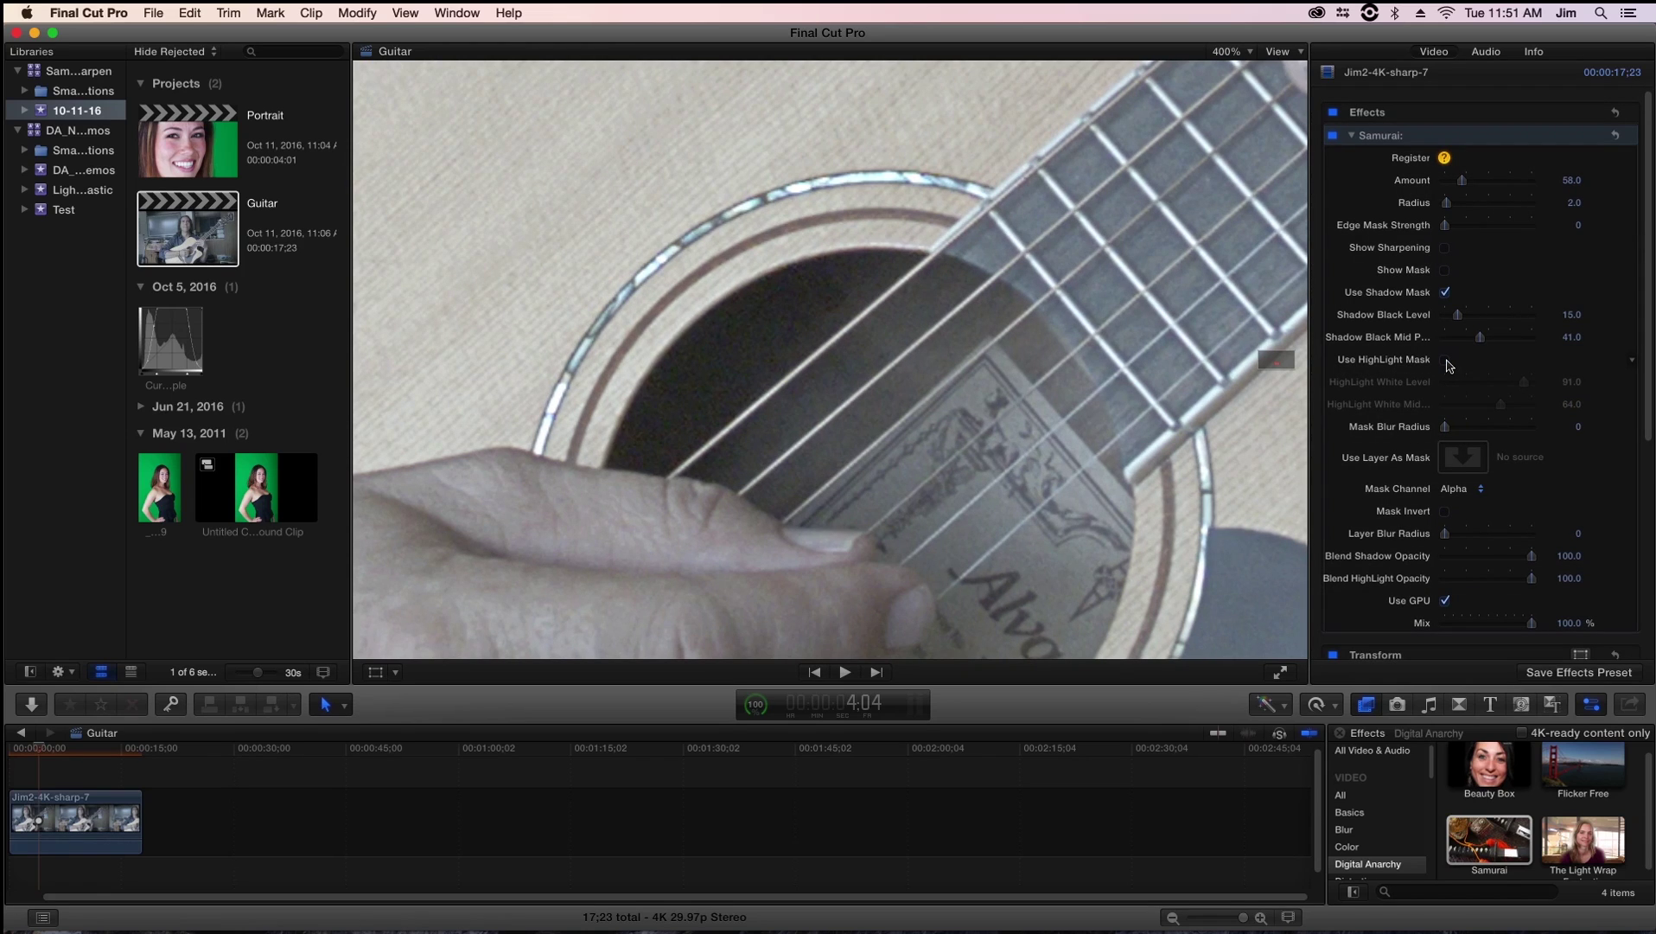
left_click(1447, 361)
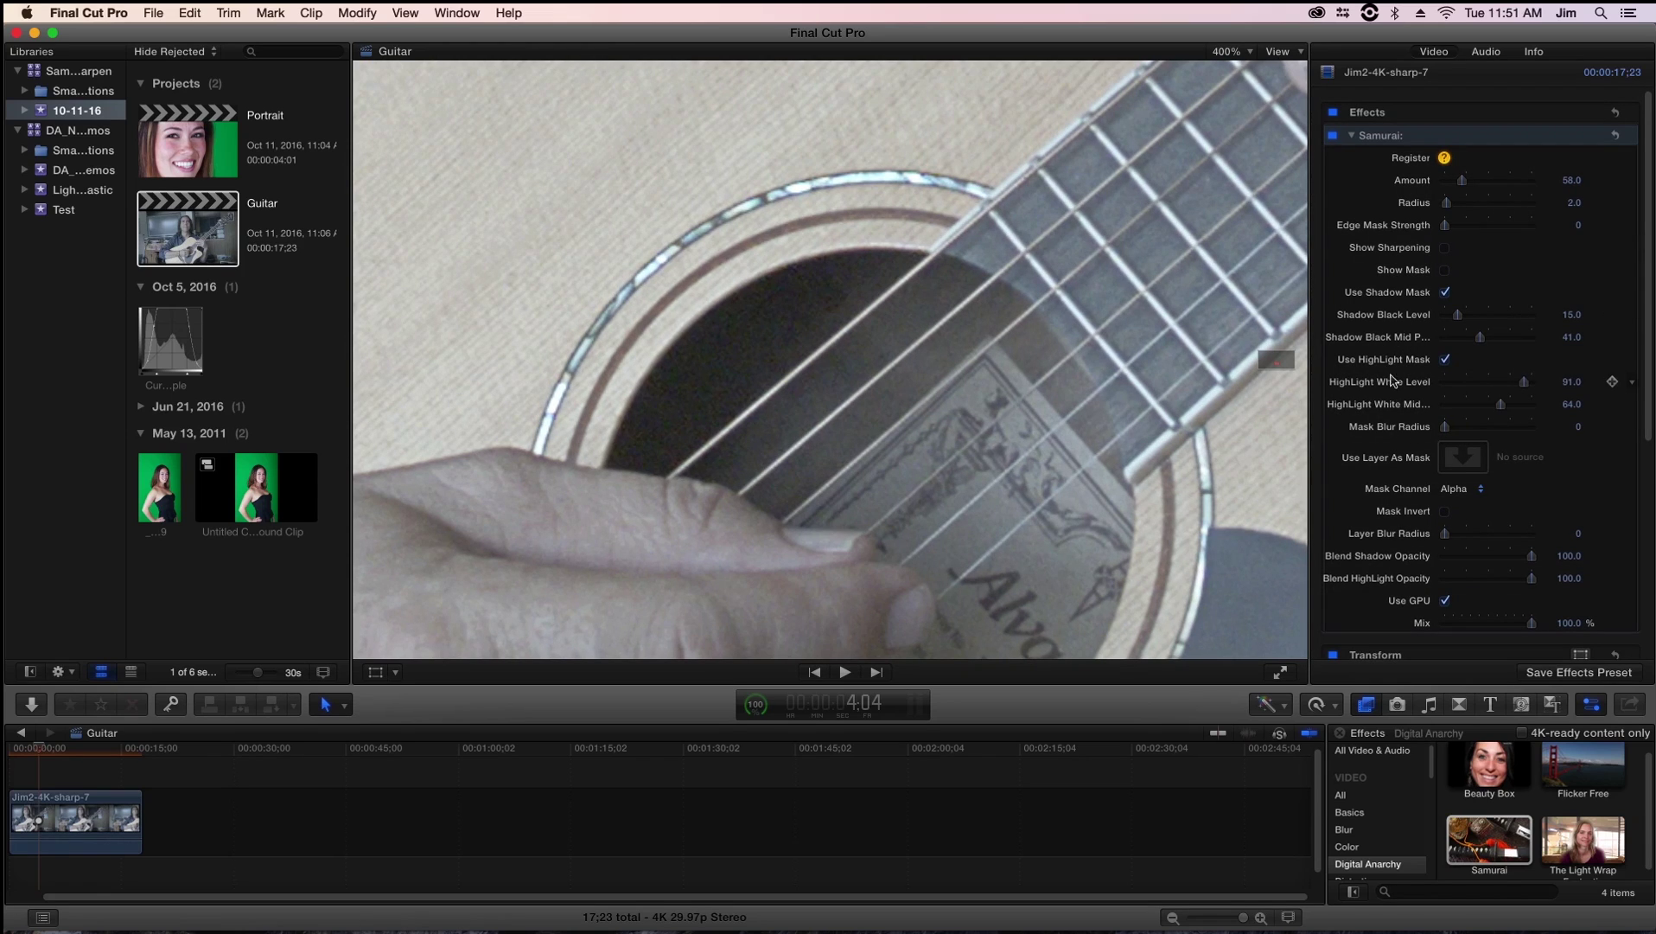